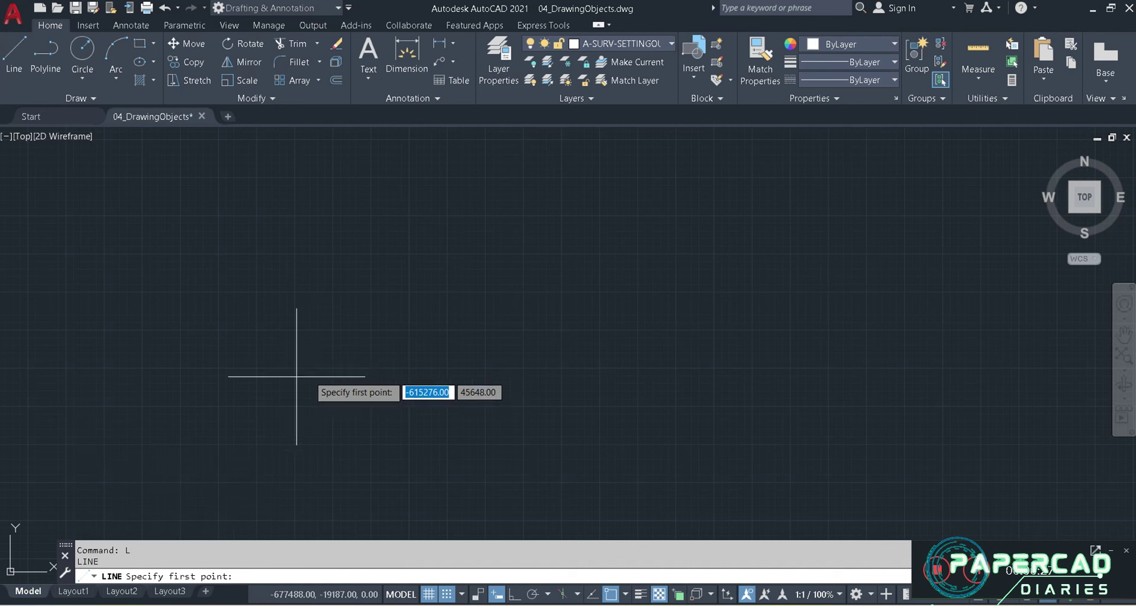
# Draw three connected lines in the empty drawing area: a long horizontal one, one rising to a peak, and one sloping down
pyautogui.click(229, 312)
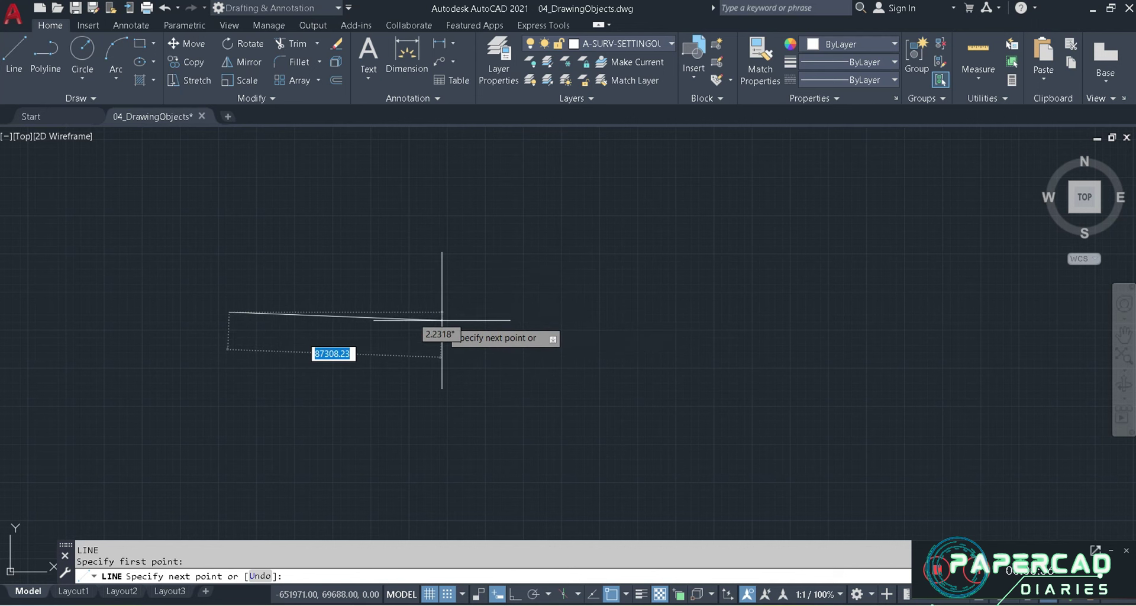
pyautogui.click(576, 312)
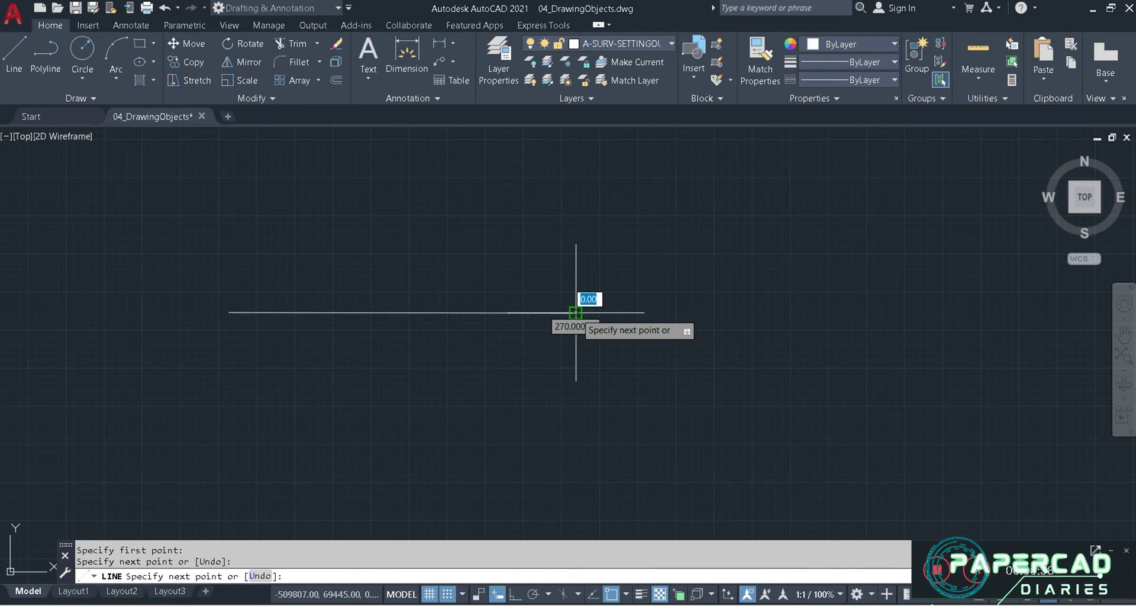
pyautogui.click(700, 259)
pyautogui.click(775, 305)
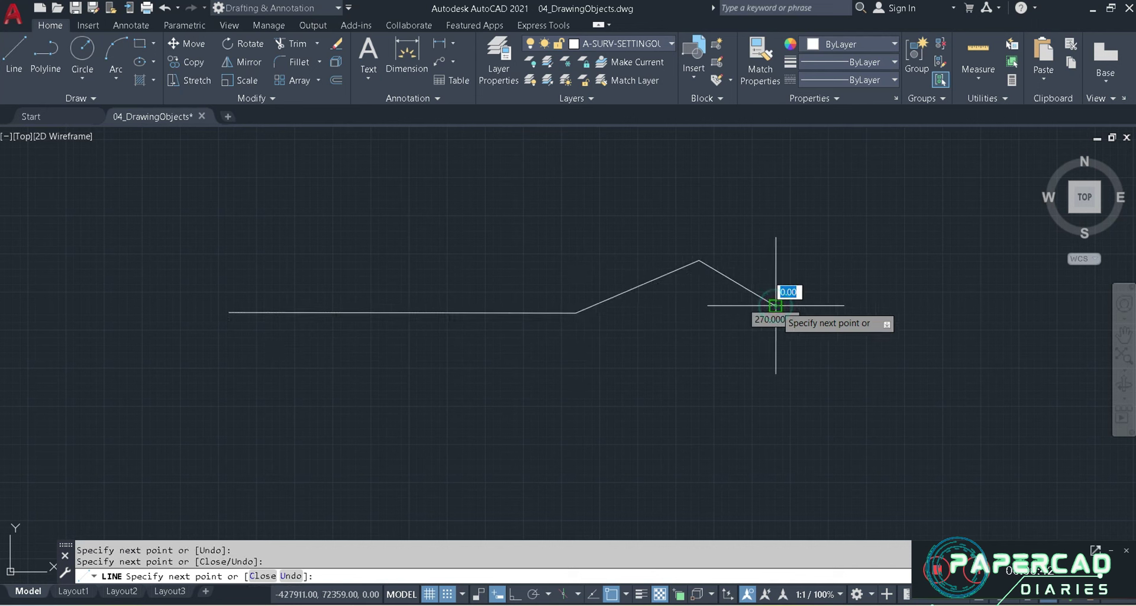
pyautogui.rightClick(776, 305)
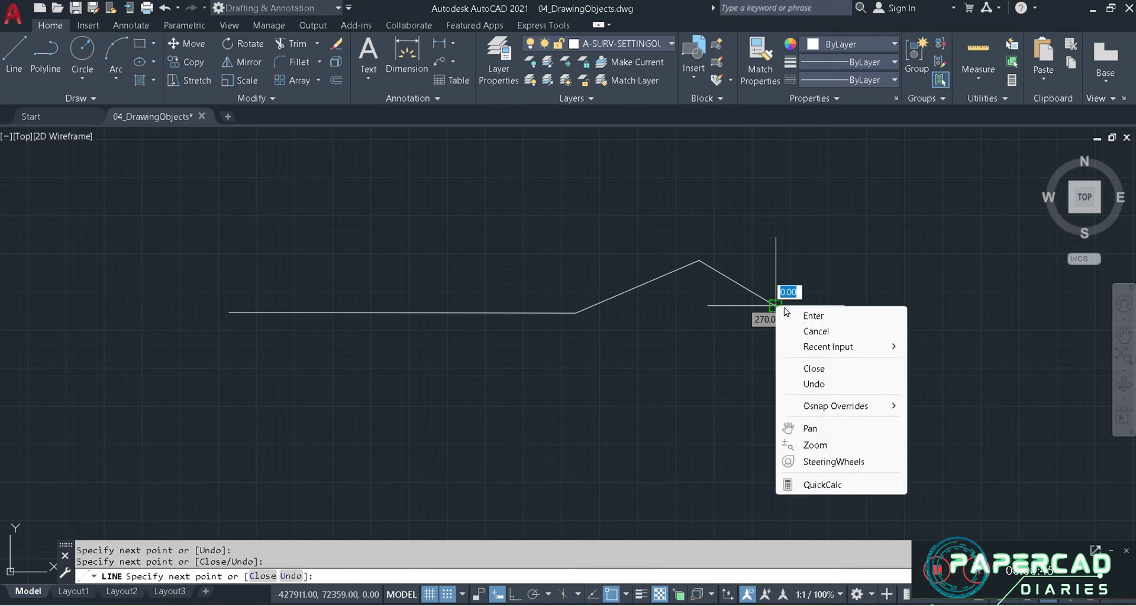
pyautogui.click(813, 314)
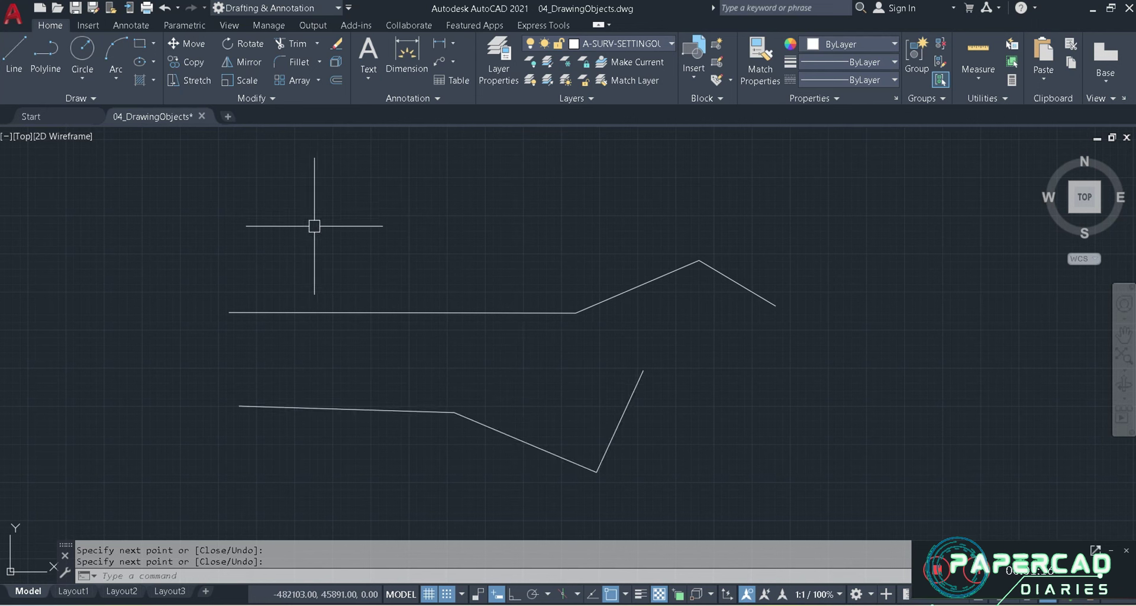
# Draw a five-segment line chain above the existing lines: horizontal, down into a V, back up, horizontal, and a short descending end
pyautogui.click(16, 60)
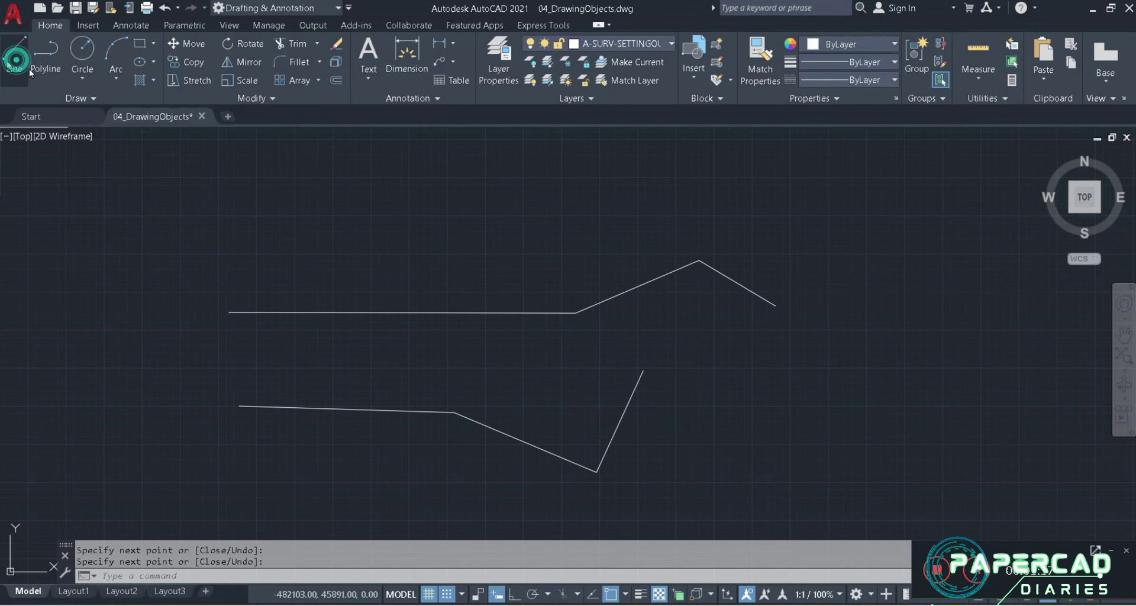
pyautogui.click(223, 184)
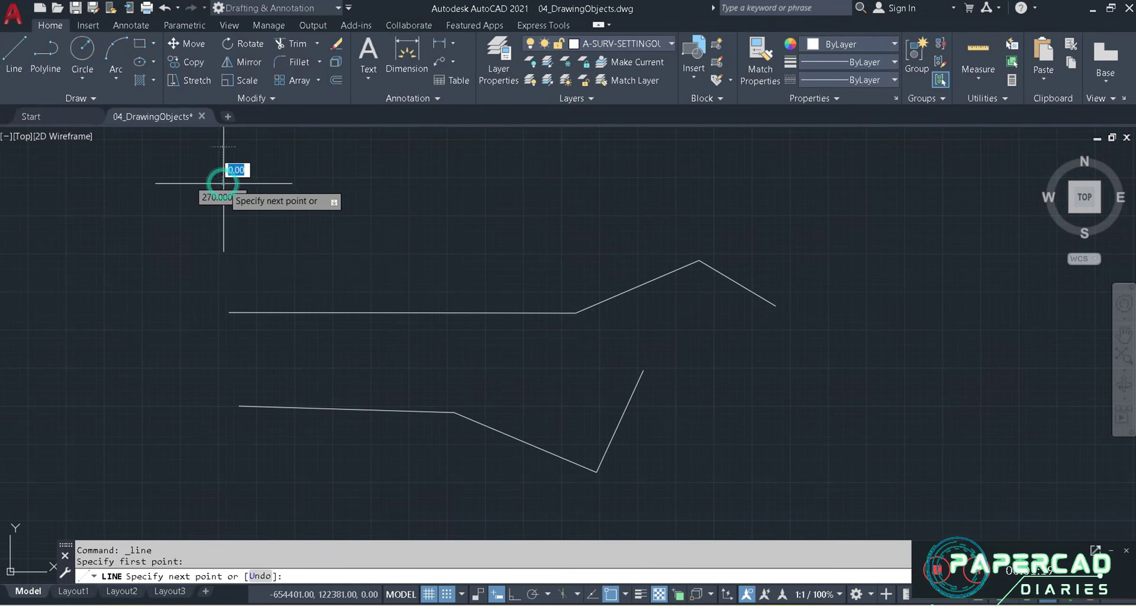
pyautogui.click(434, 182)
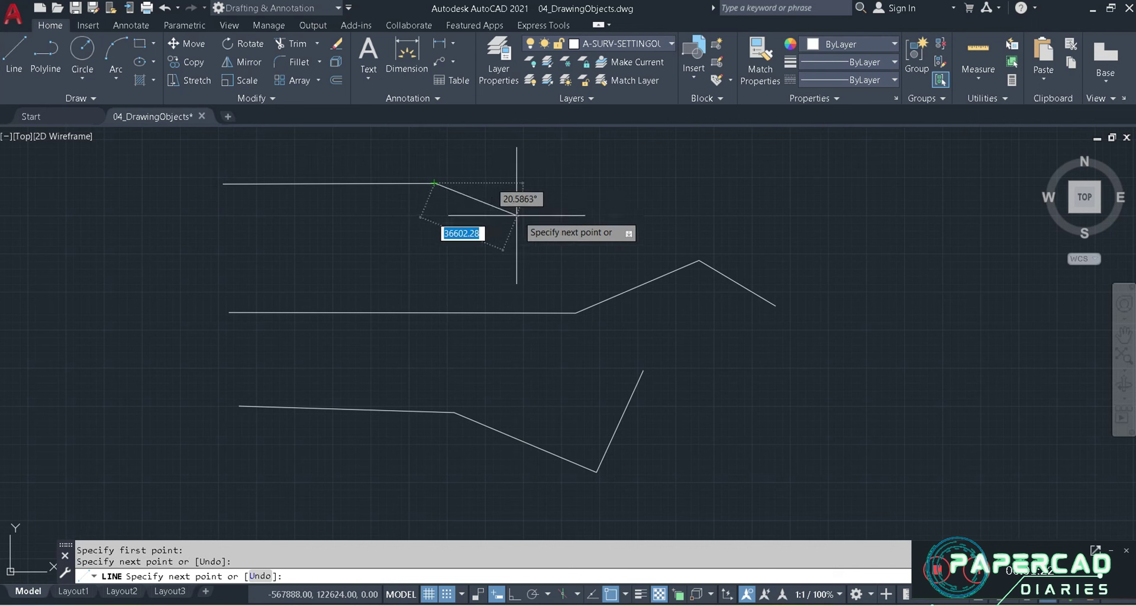
pyautogui.click(496, 229)
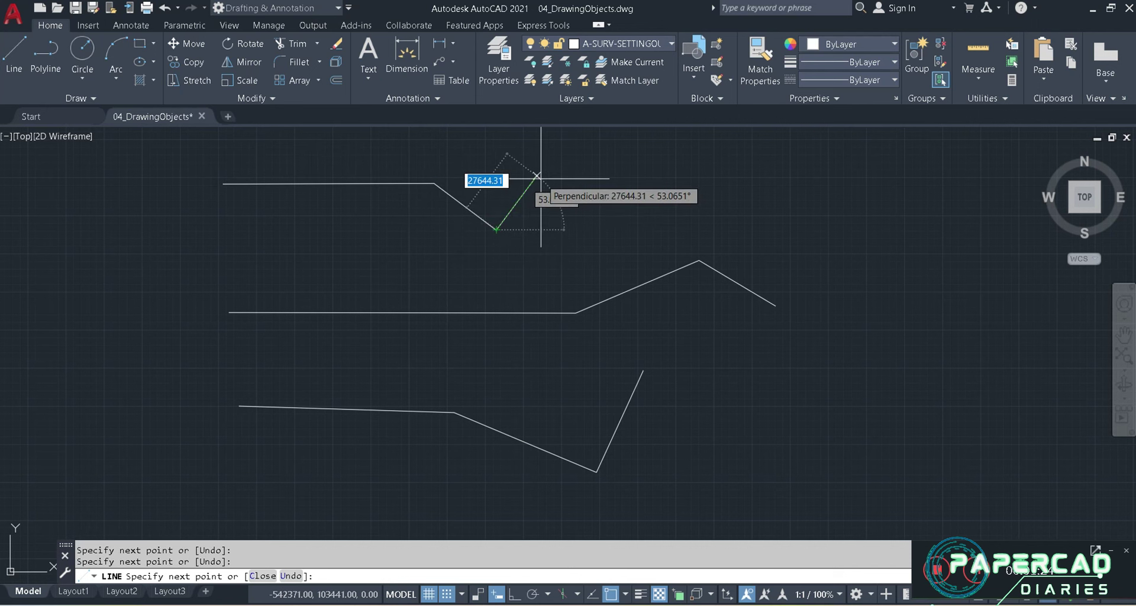
pyautogui.click(534, 181)
pyautogui.click(734, 180)
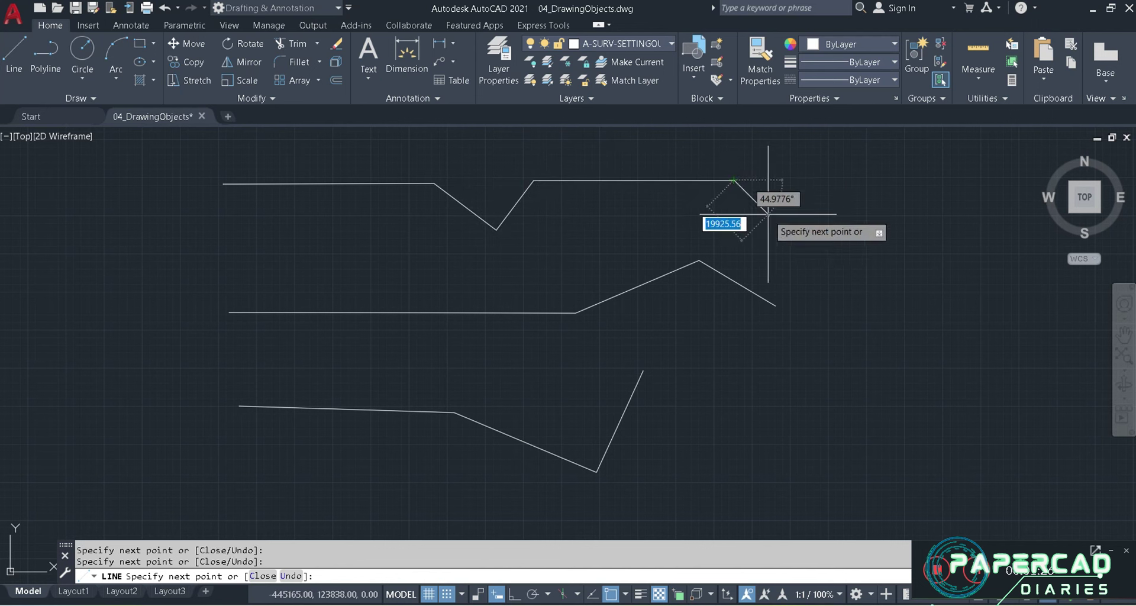
pyautogui.click(748, 220)
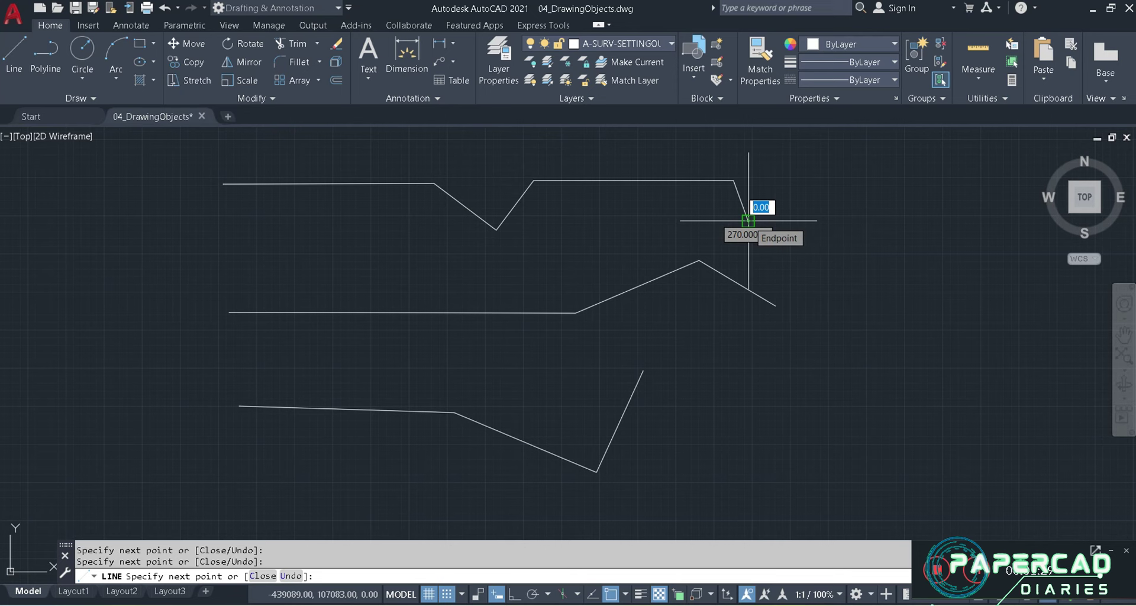
pyautogui.press('Return')
# Turn on polar tracking to restrict the cursor to specified angles
pyautogui.scroll(-2, 748, 219)
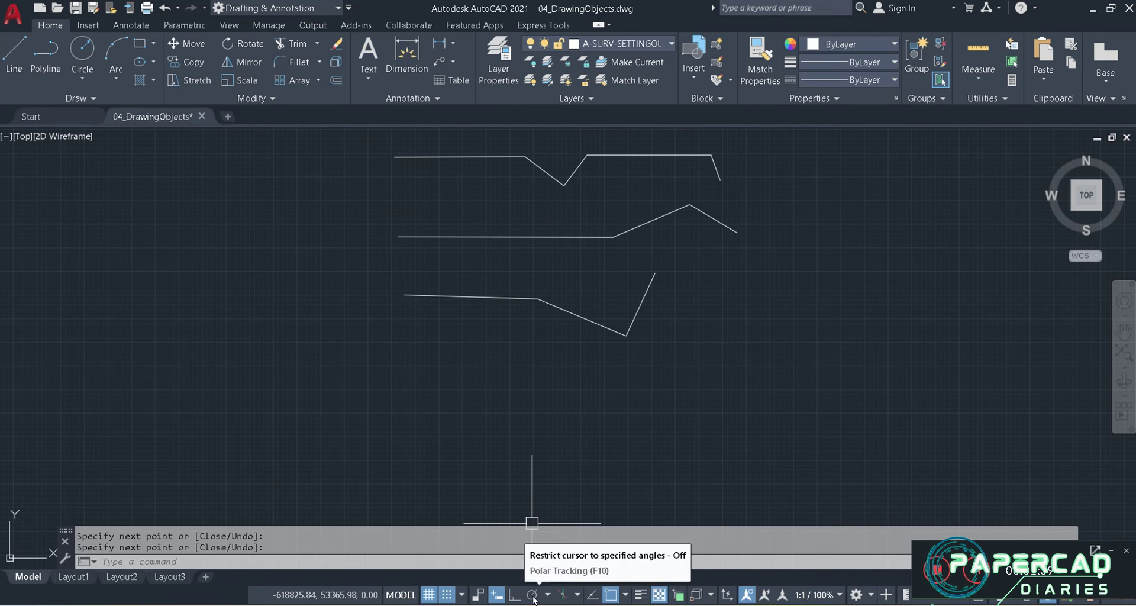
pyautogui.click(533, 596)
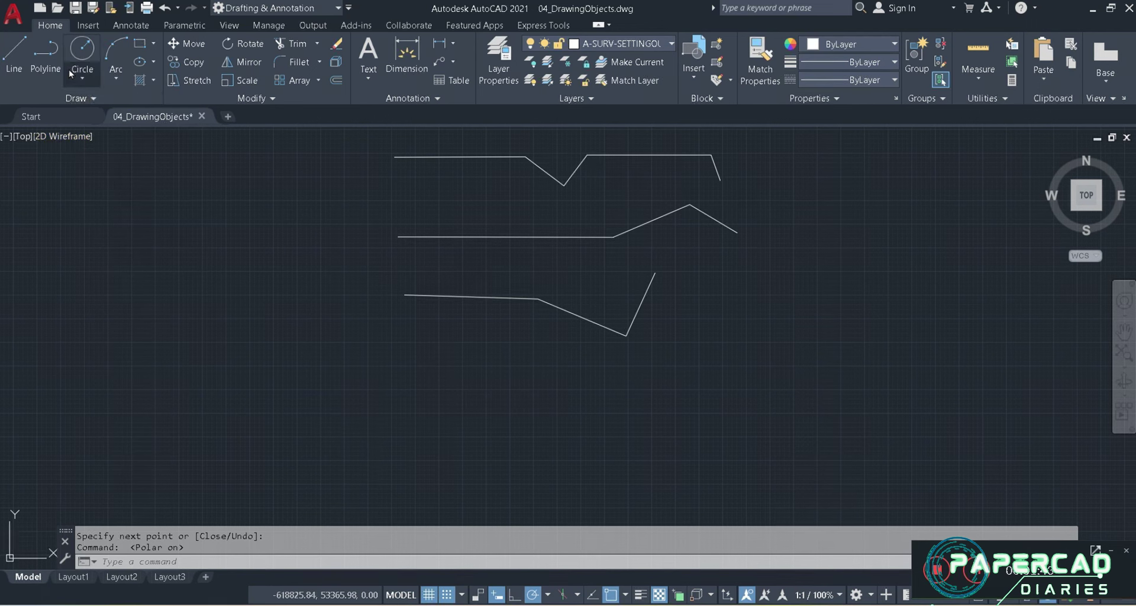
pyautogui.click(534, 596)
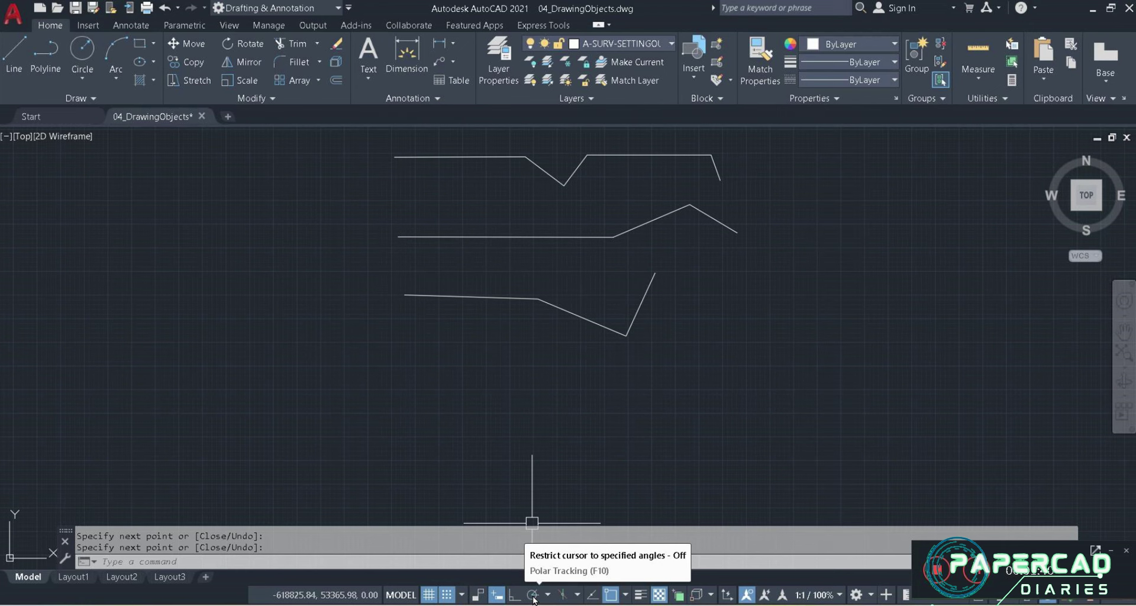
pyautogui.click(533, 595)
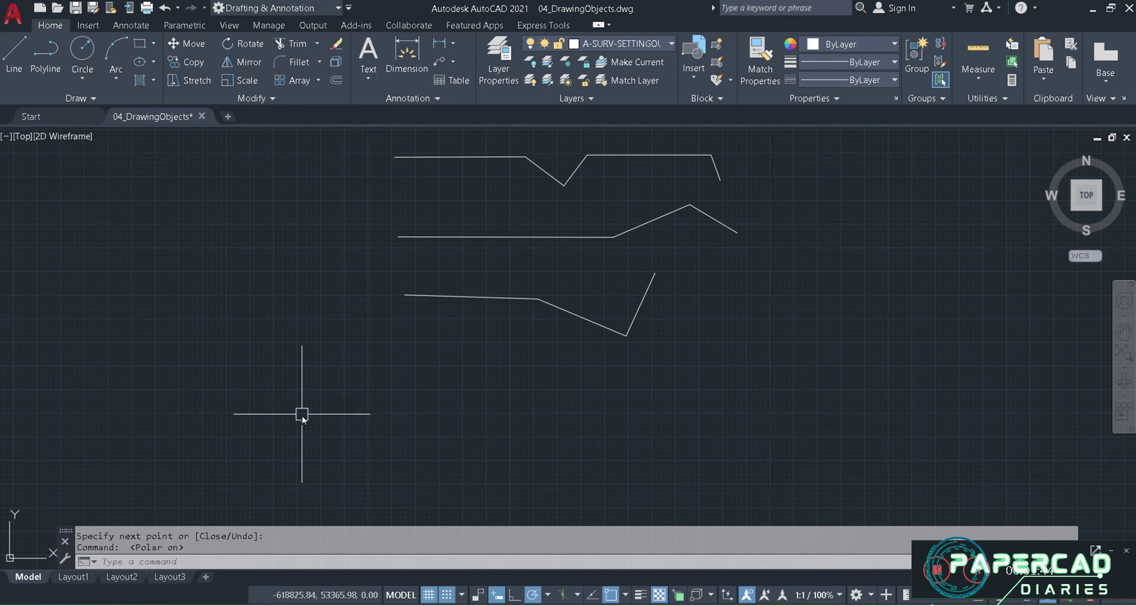
# Draw a funnel outline beside the line chains with the Line command: rectangular stem, 45-degree flared sides, and a wide horizontal top edge
pyautogui.write('L')
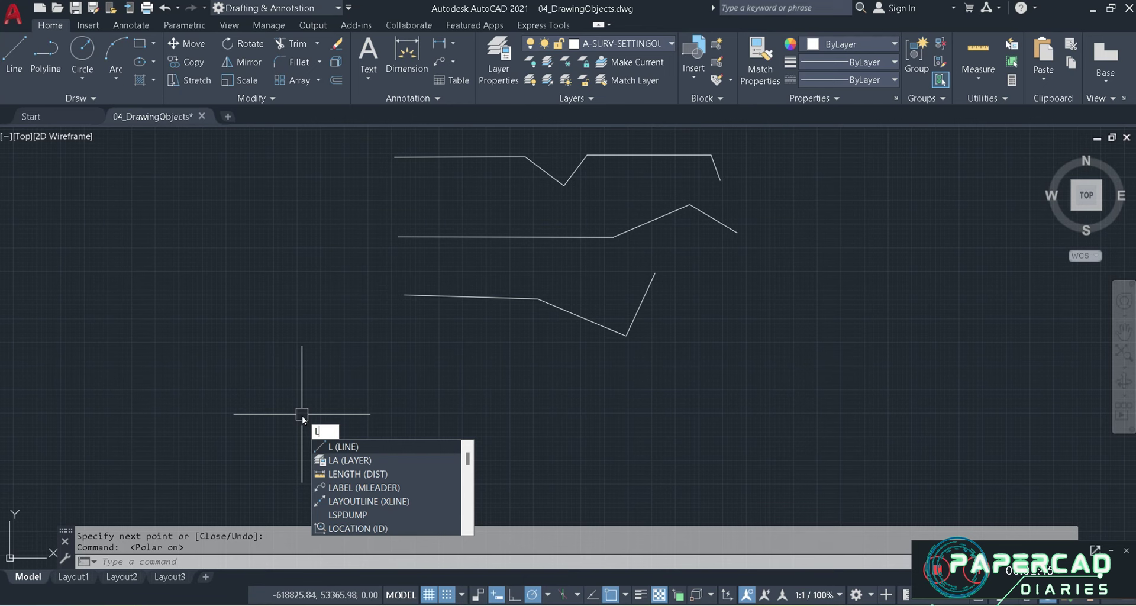
pyautogui.press('Return')
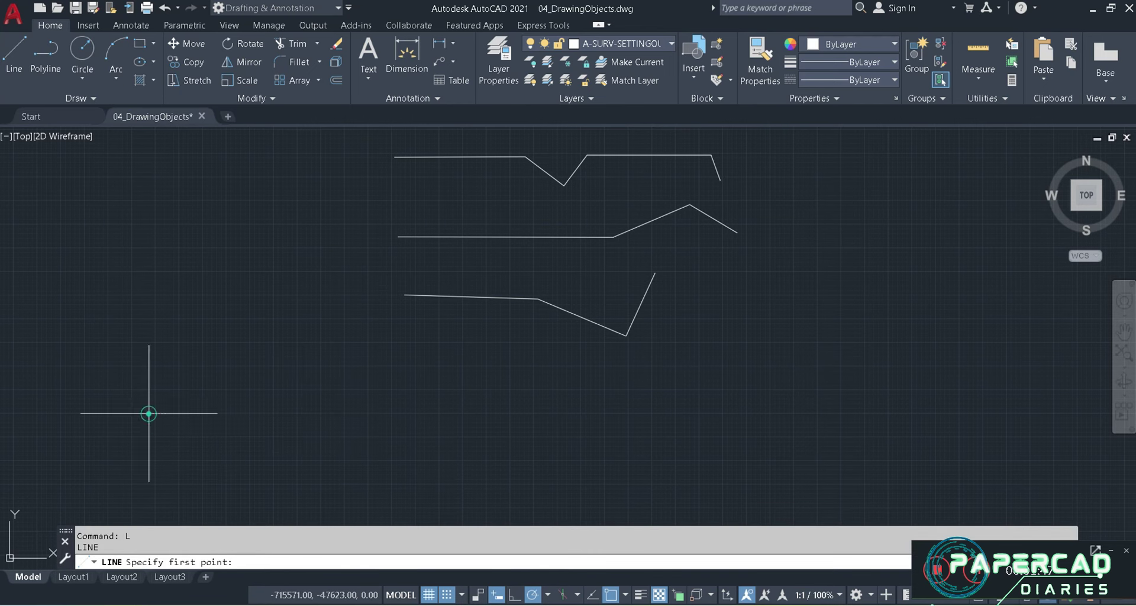
pyautogui.click(148, 413)
pyautogui.click(273, 413)
pyautogui.click(272, 287)
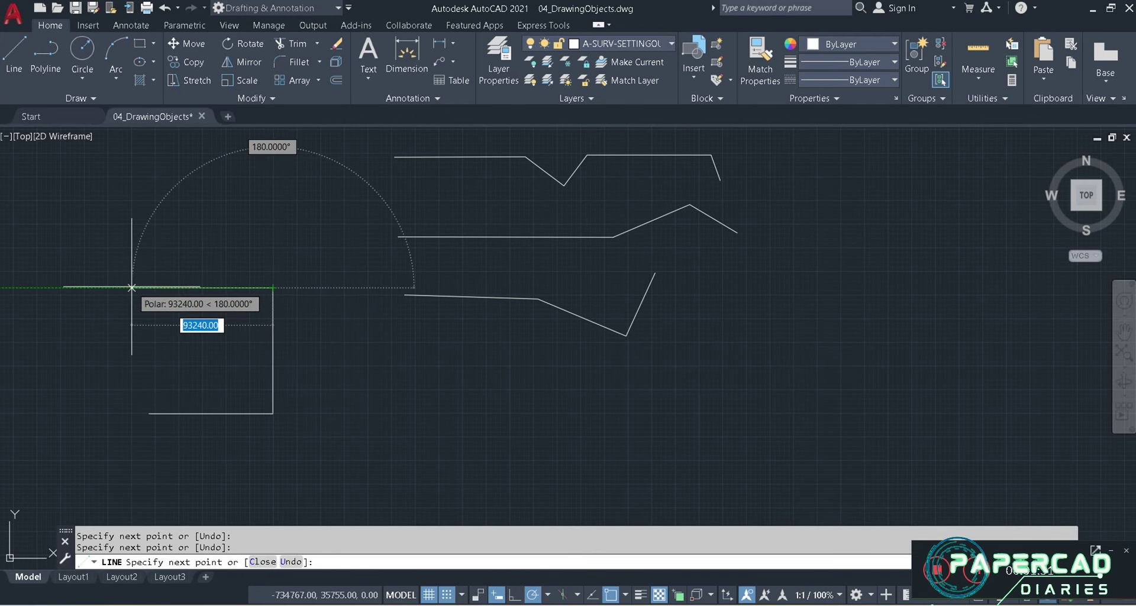
pyautogui.click(340, 220)
pyautogui.click(116, 220)
pyautogui.click(182, 288)
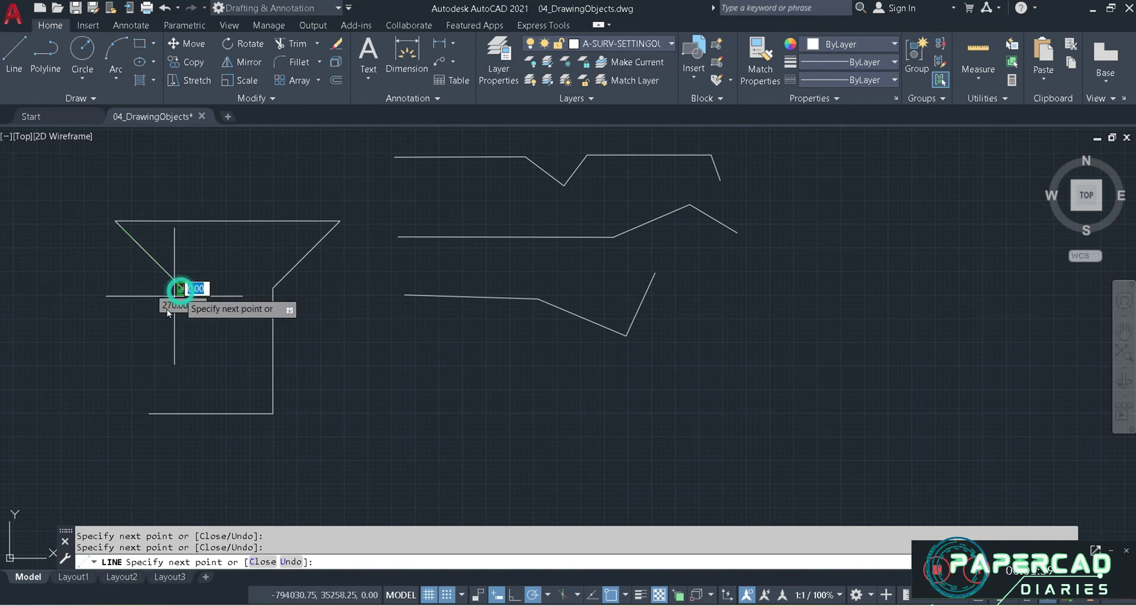
pyautogui.click(183, 413)
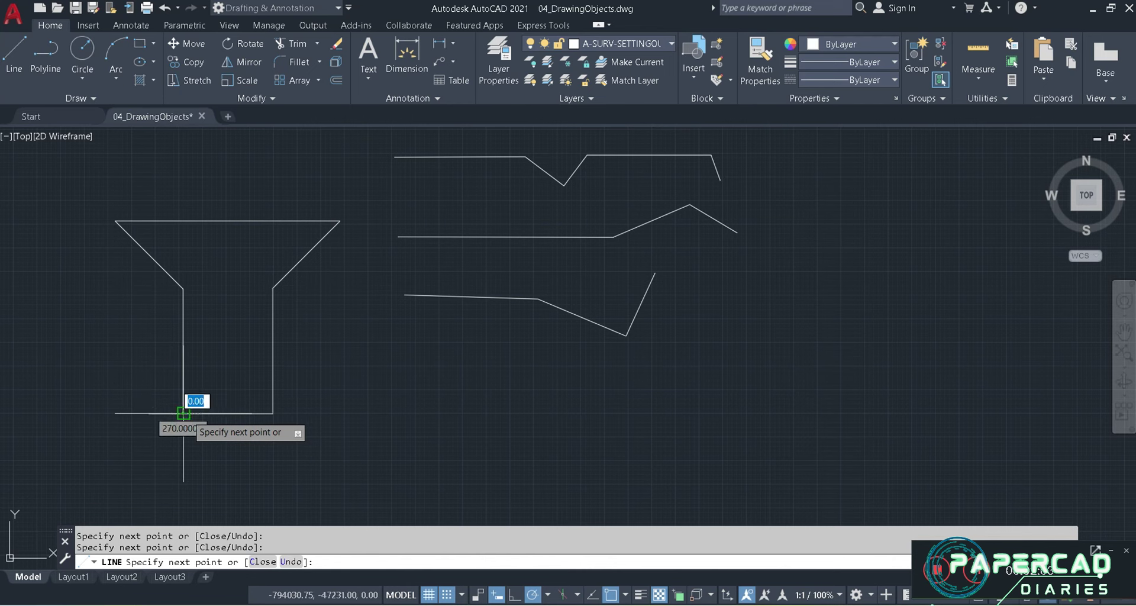
pyautogui.press('Escape')
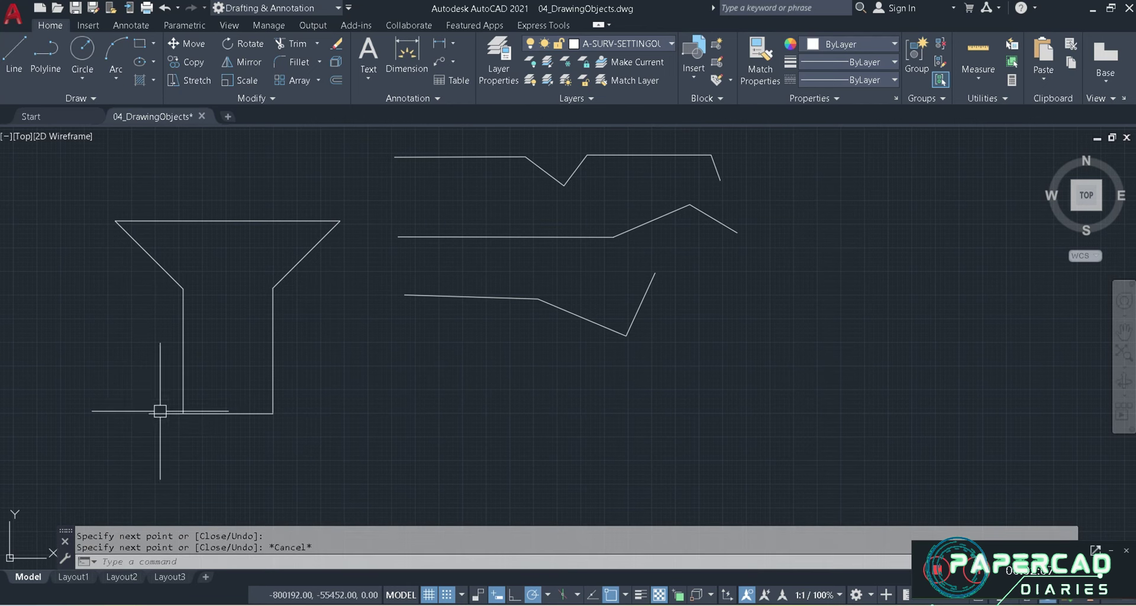
# Trim off the overhanging end of the funnel's bottom line where it passes the stem's side
pyautogui.write('tr')
pyautogui.press('Return')
pyautogui.click(171, 422)
pyautogui.press('Return')
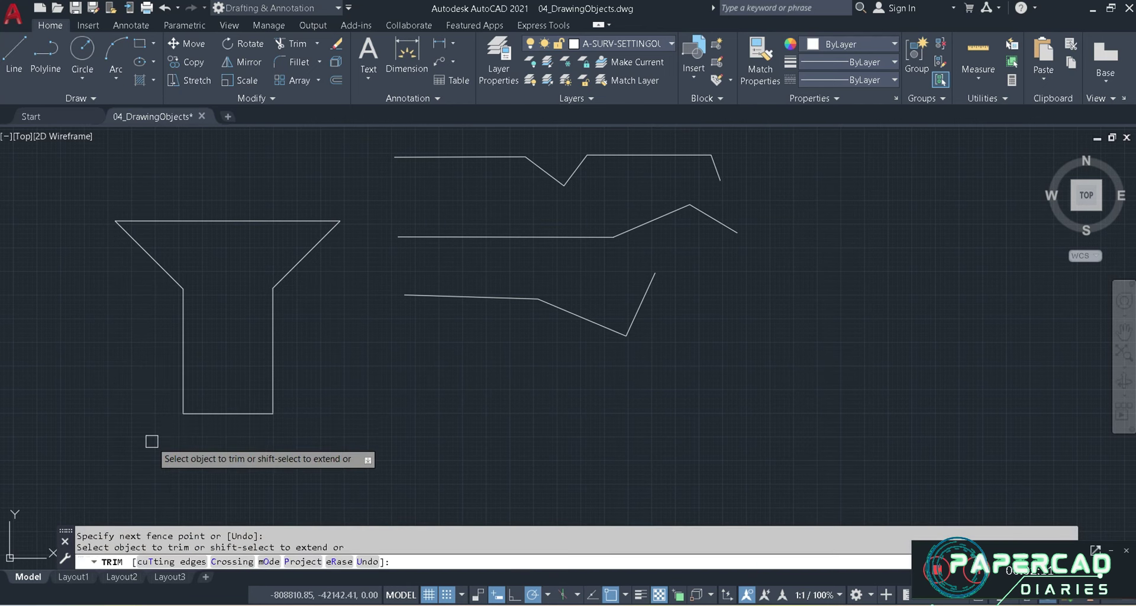
pyautogui.press('Escape')
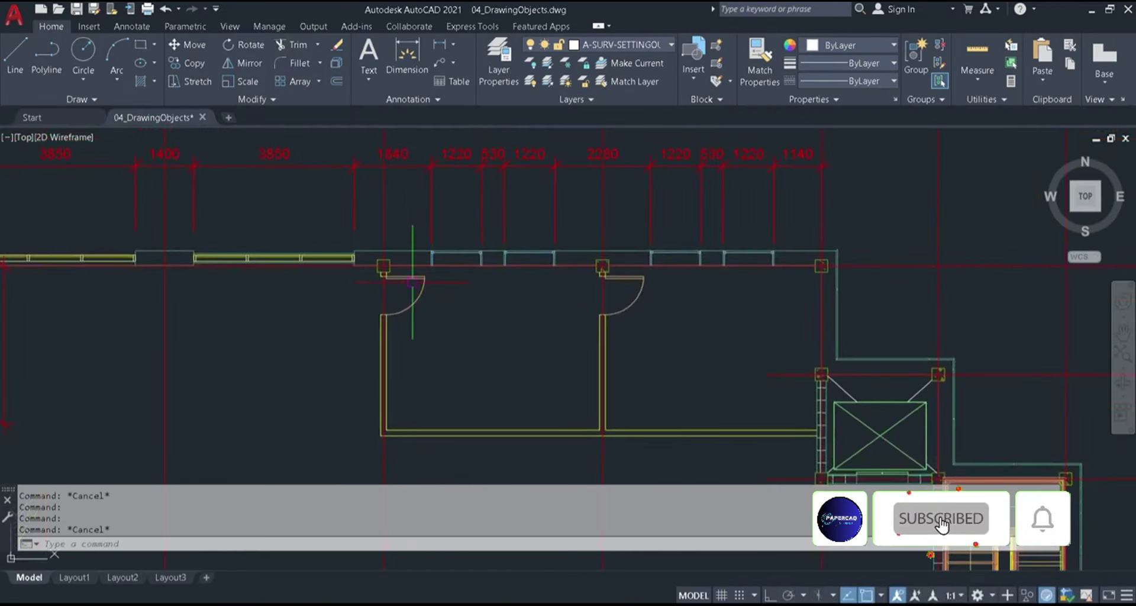
# Inspect the doors of the two adjoining rooms in the floor plan by selecting each one in turn
pyautogui.scroll(-5, 453, 301)
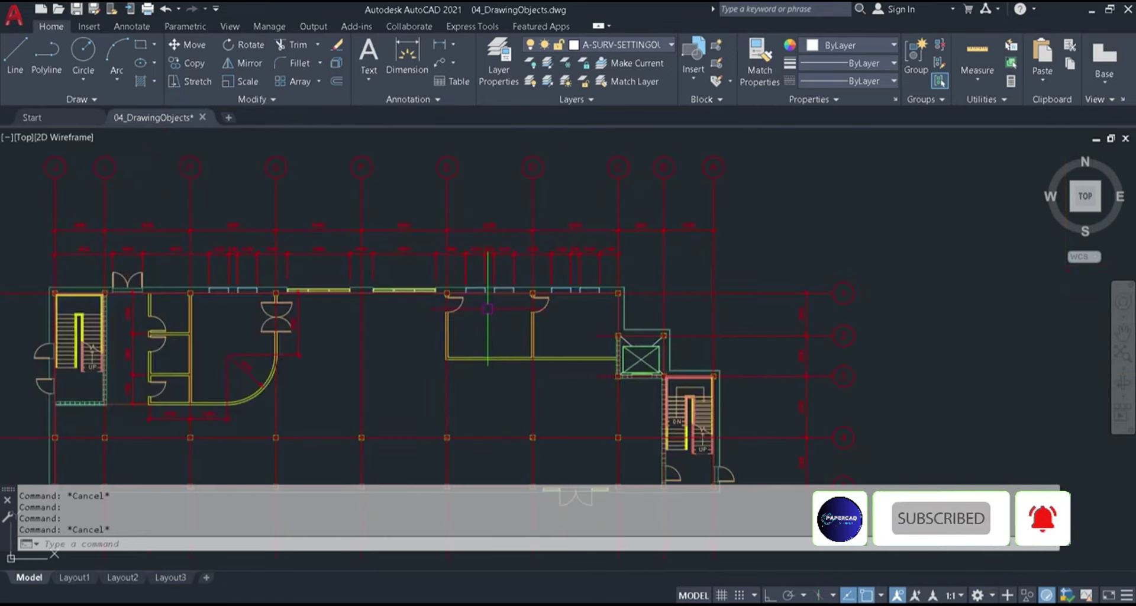
pyautogui.scroll(3, 485, 315)
pyautogui.scroll(2, 485, 316)
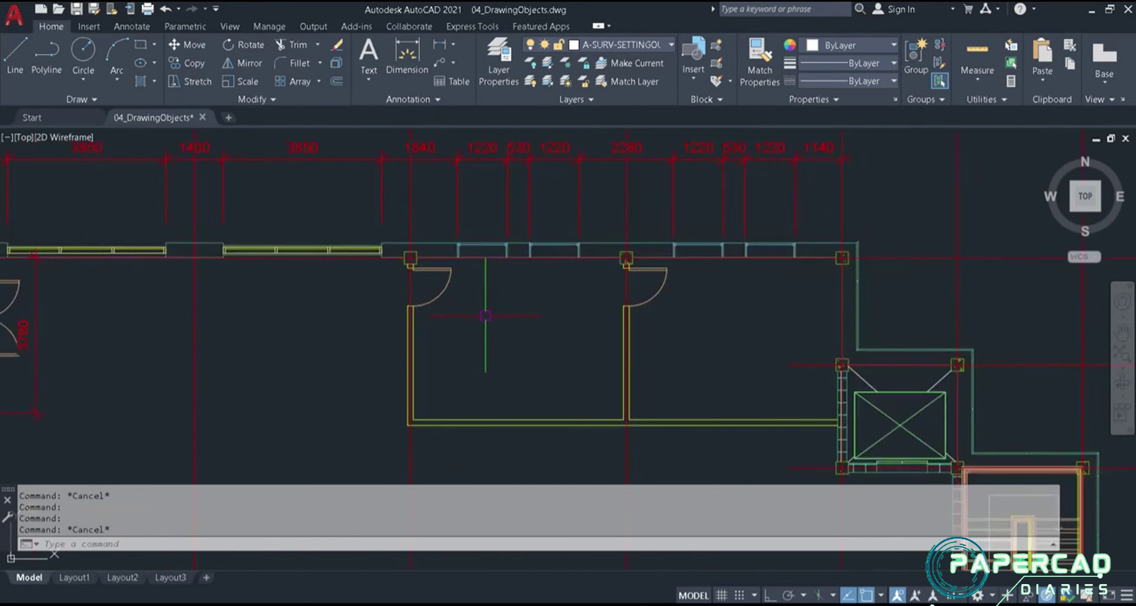
pyautogui.click(439, 292)
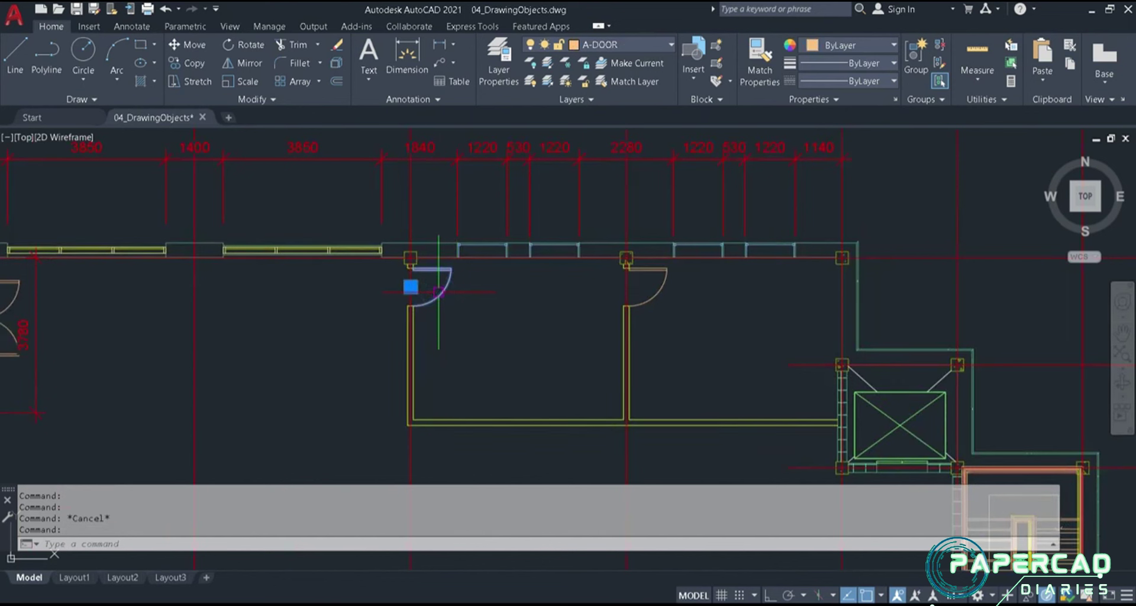
pyautogui.press('Escape')
pyautogui.click(662, 294)
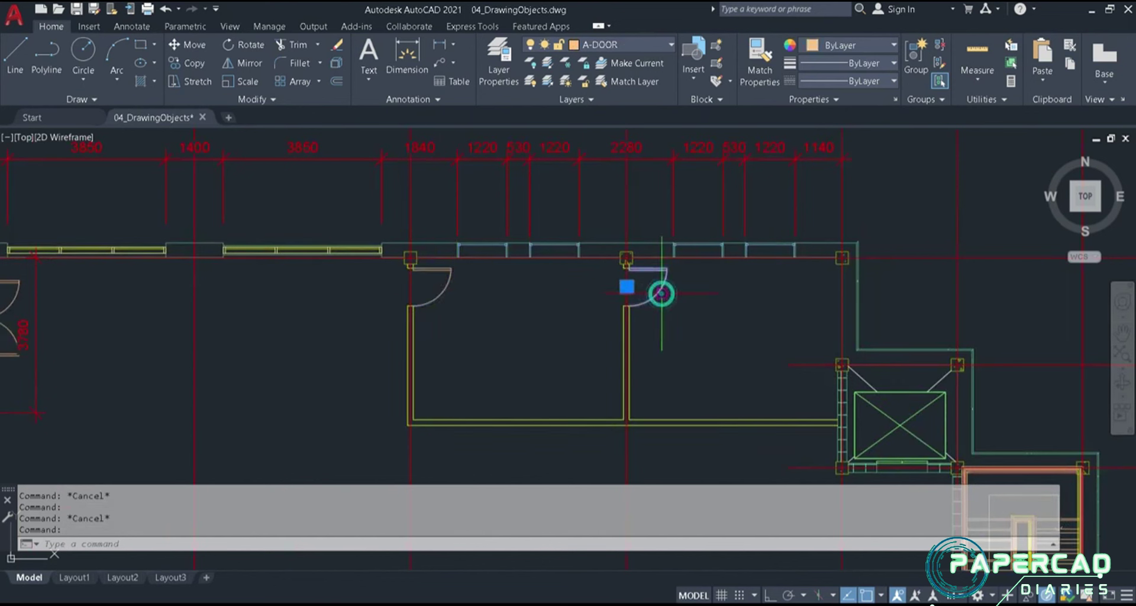
pyautogui.press('Escape')
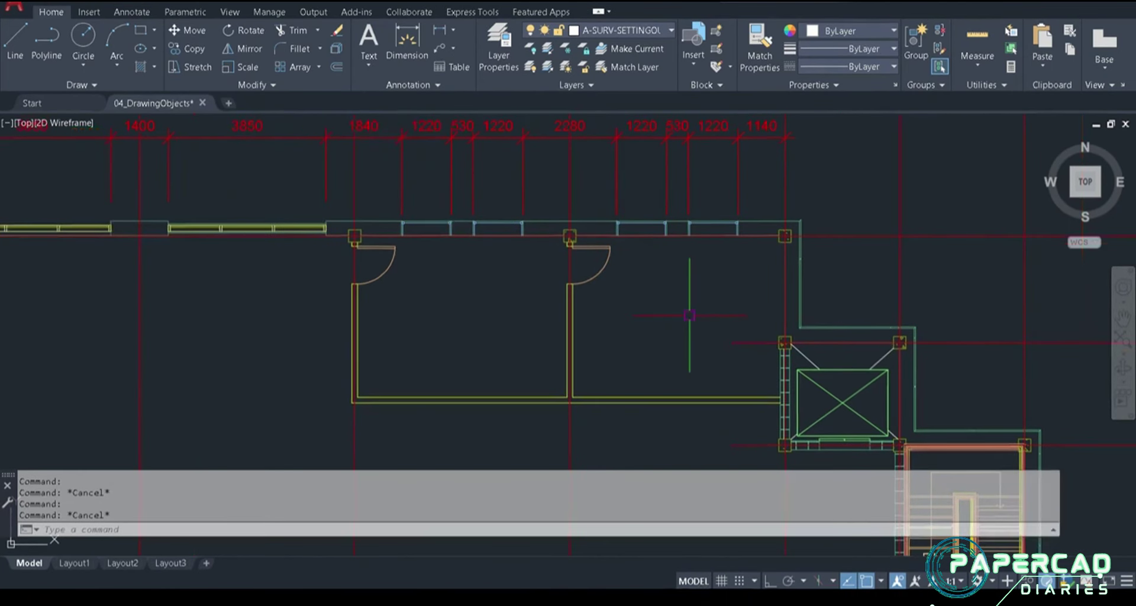
# Select the inner line of the left room's lower wall and look up its layer, I-WALL, in the layer list
pyautogui.scroll(2, 690, 315)
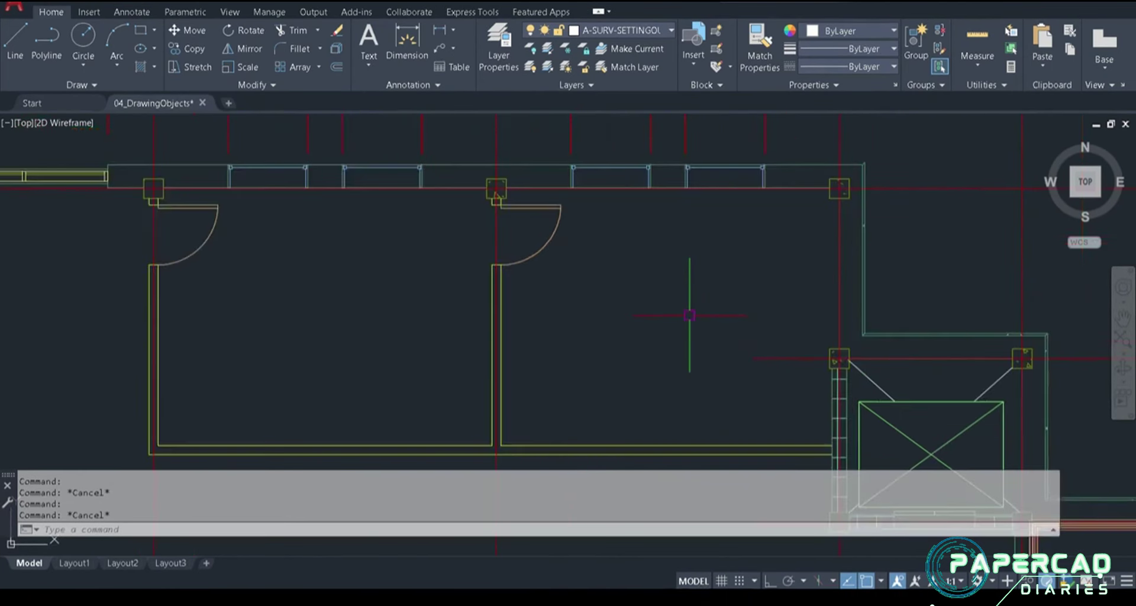
pyautogui.moveTo(690, 314); pyautogui.dragTo(698, 301, button='middle')
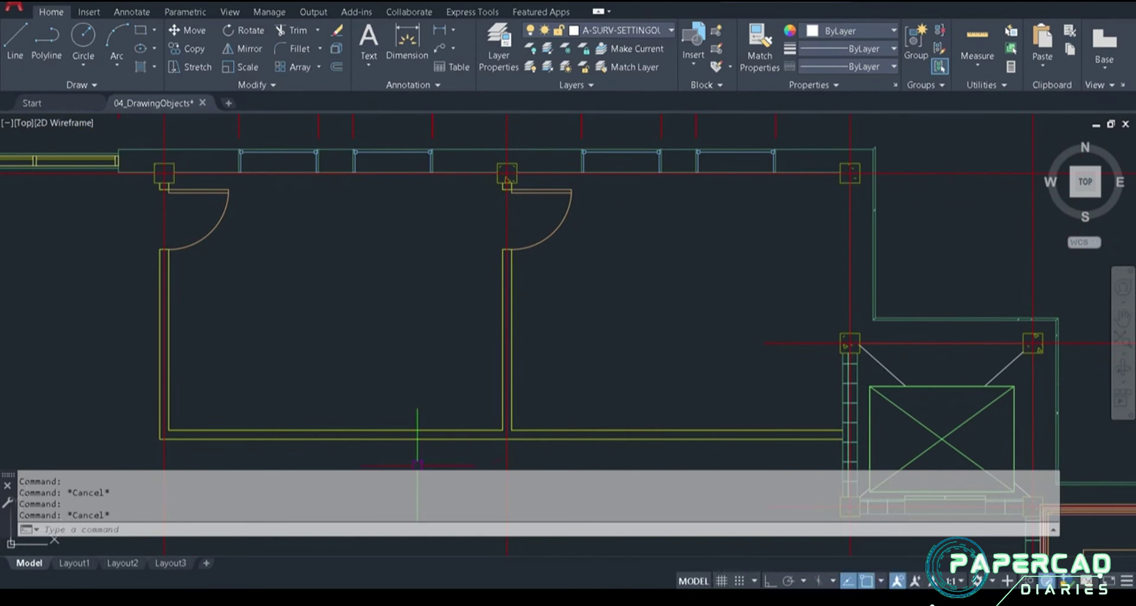
pyautogui.moveTo(406, 430)
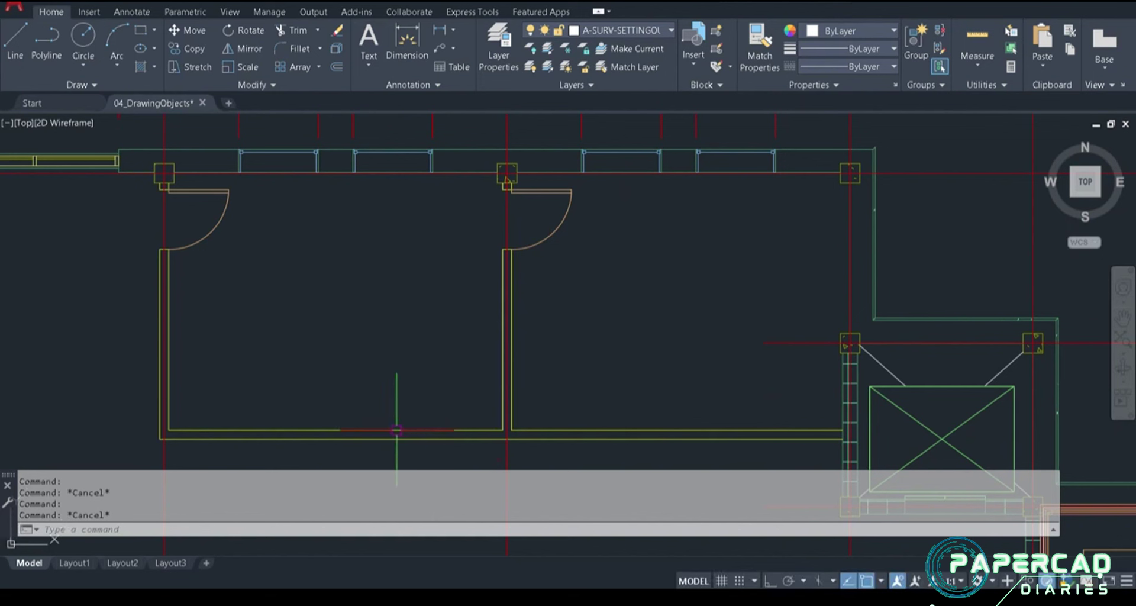
pyautogui.click(396, 430)
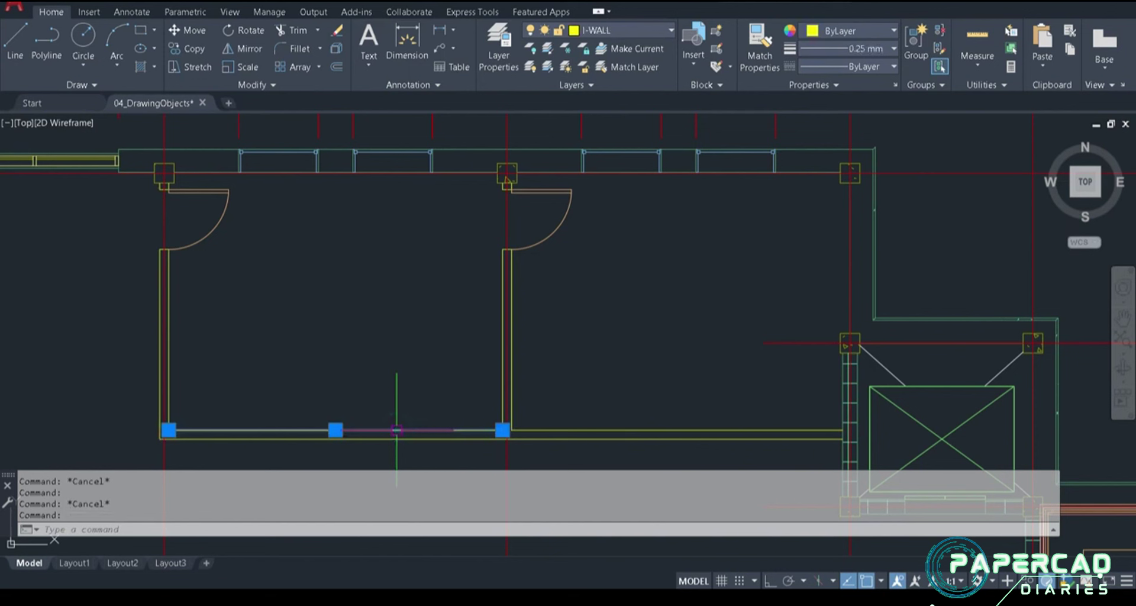
pyautogui.press('Escape')
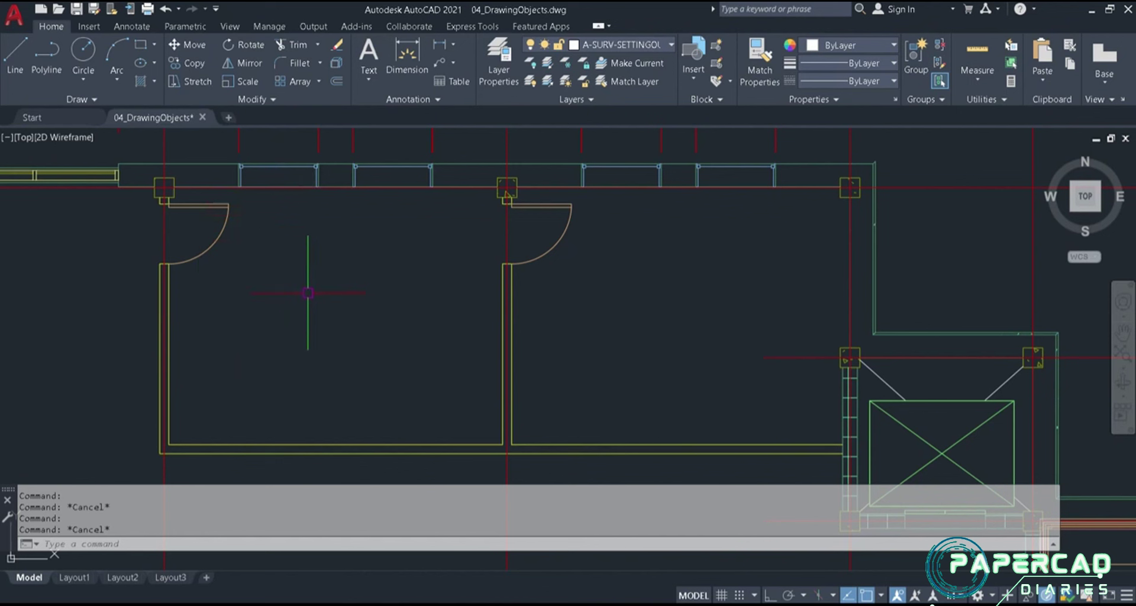
pyautogui.click(351, 443)
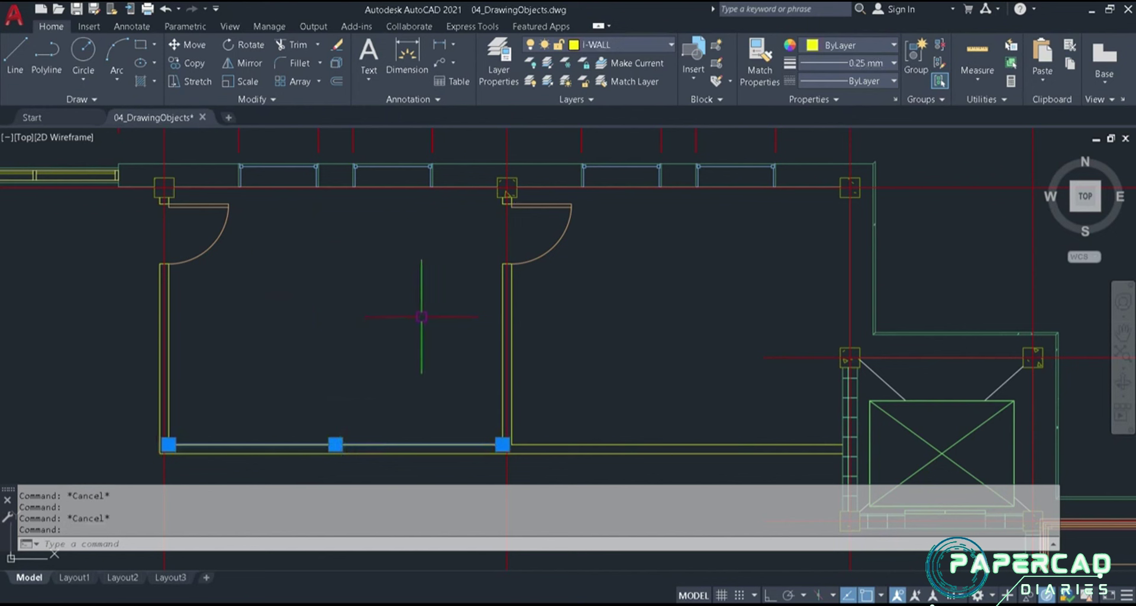
pyautogui.click(672, 46)
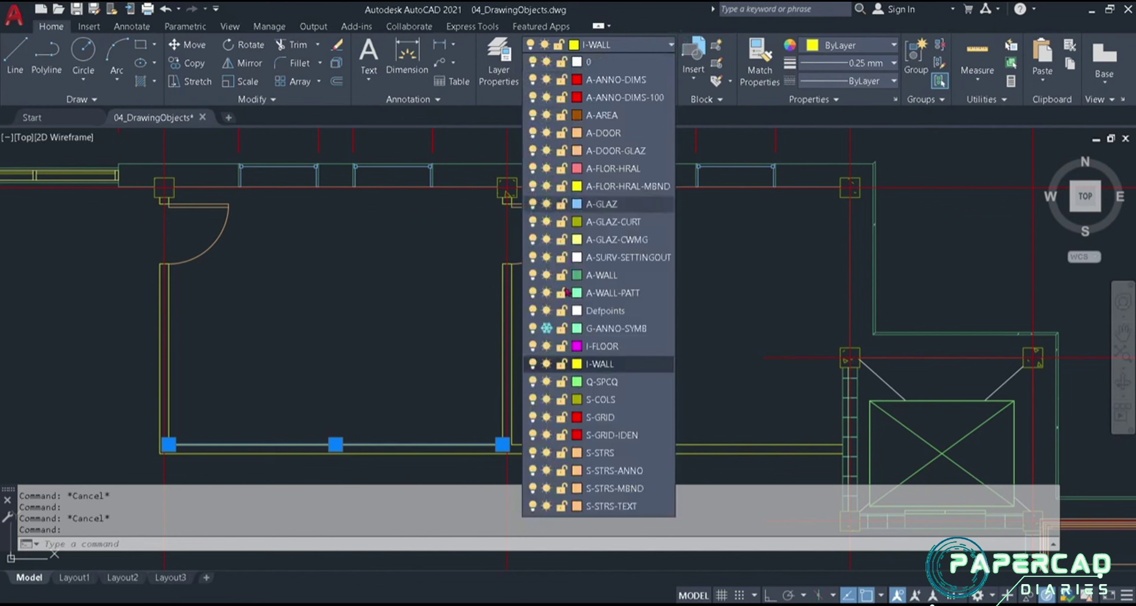
pyautogui.click(594, 365)
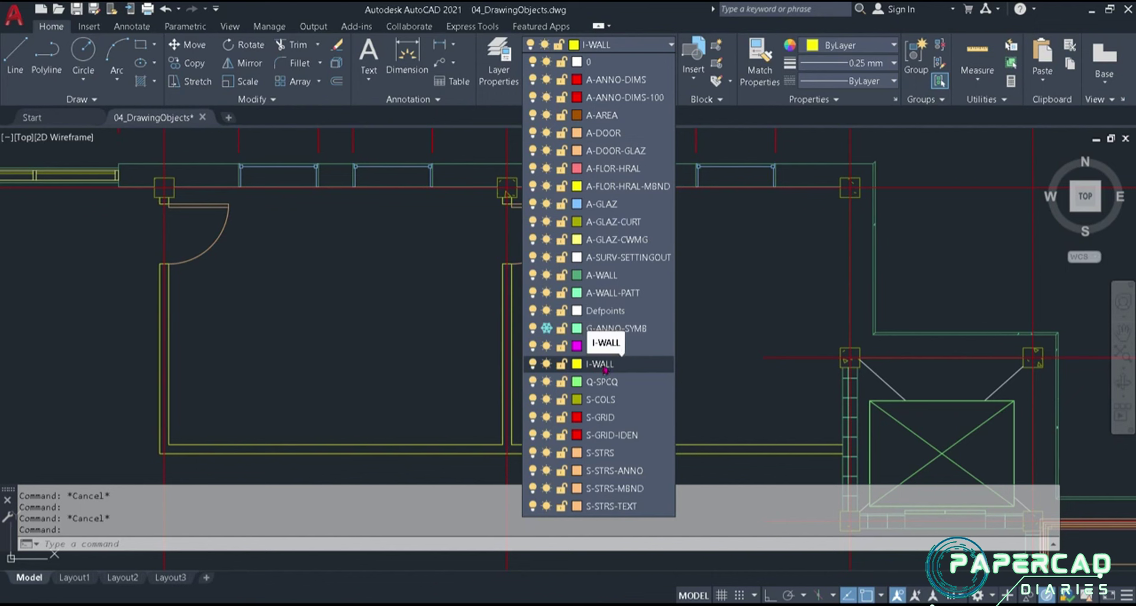
pyautogui.click(602, 364)
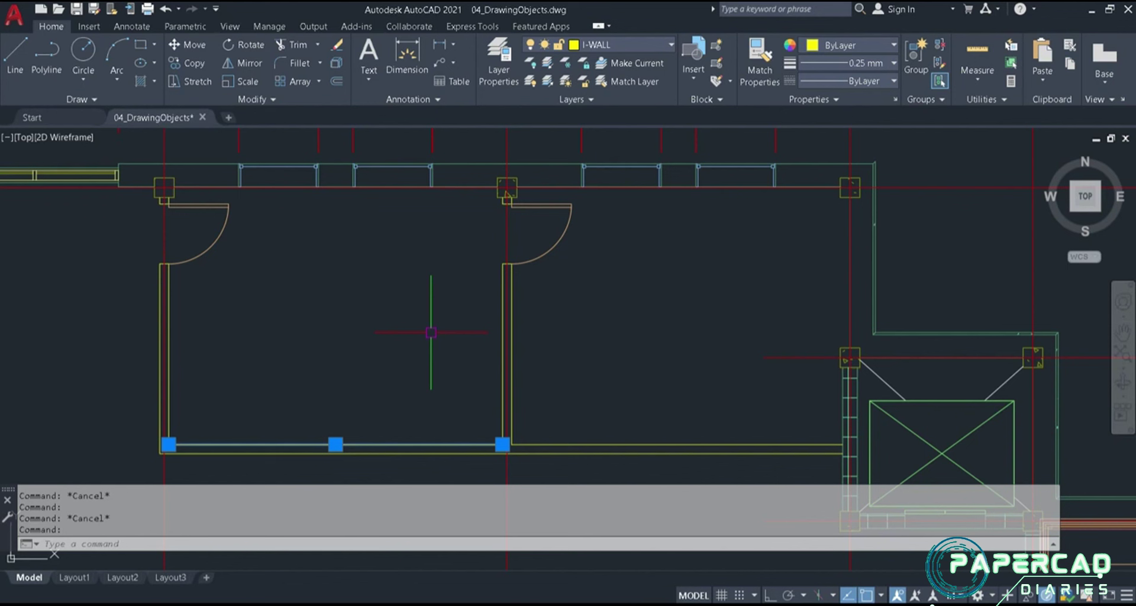
pyautogui.press('Escape')
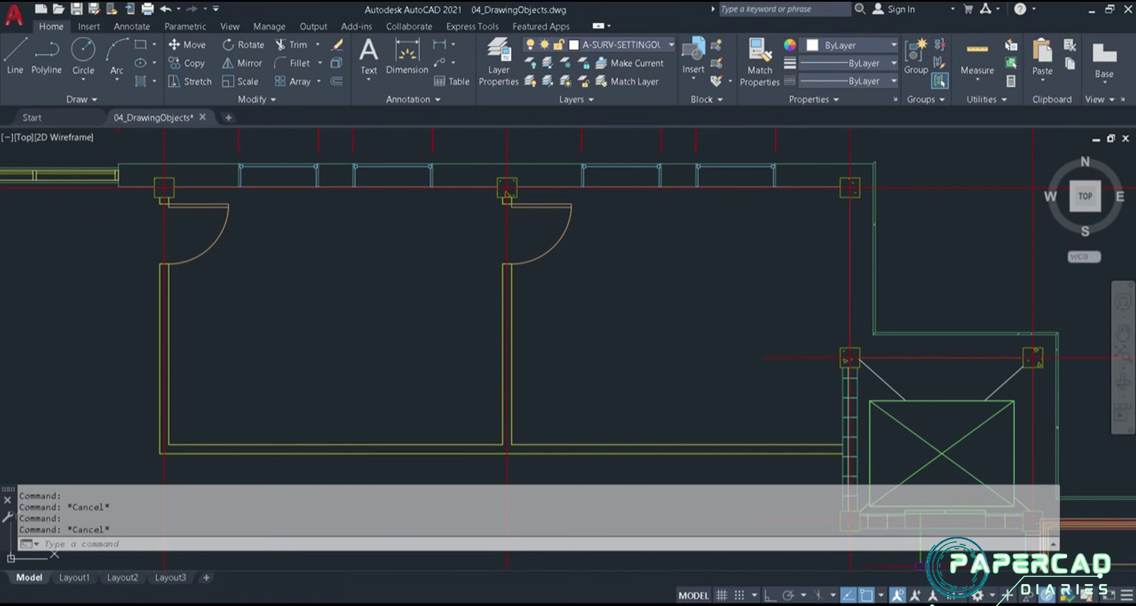
# Measure the wall thickness with the Distance tool across the short wall stub above the left room's door
pyautogui.scroll(2, 197, 172)
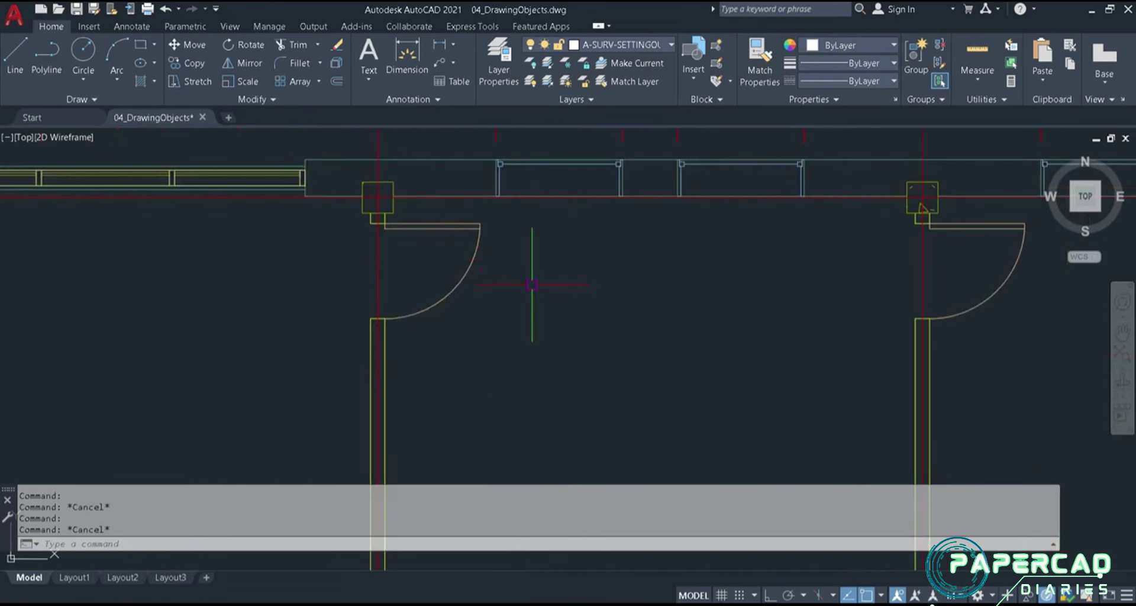
pyautogui.moveTo(532, 285); pyautogui.dragTo(503, 295, button='middle')
pyautogui.scroll(2, 407, 294)
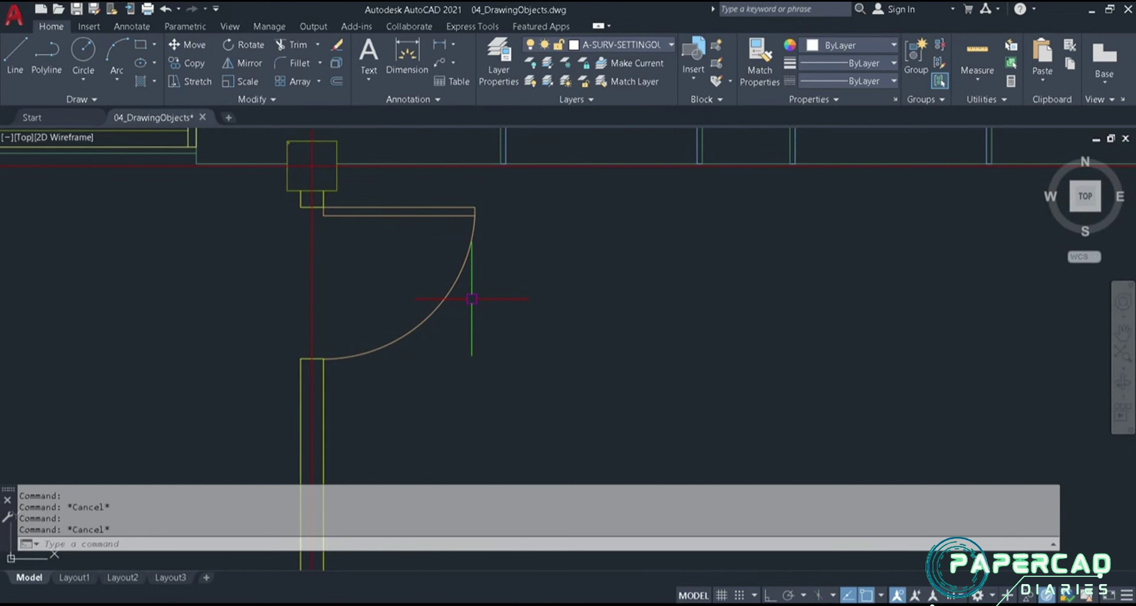
pyautogui.scroll(2, 471, 298)
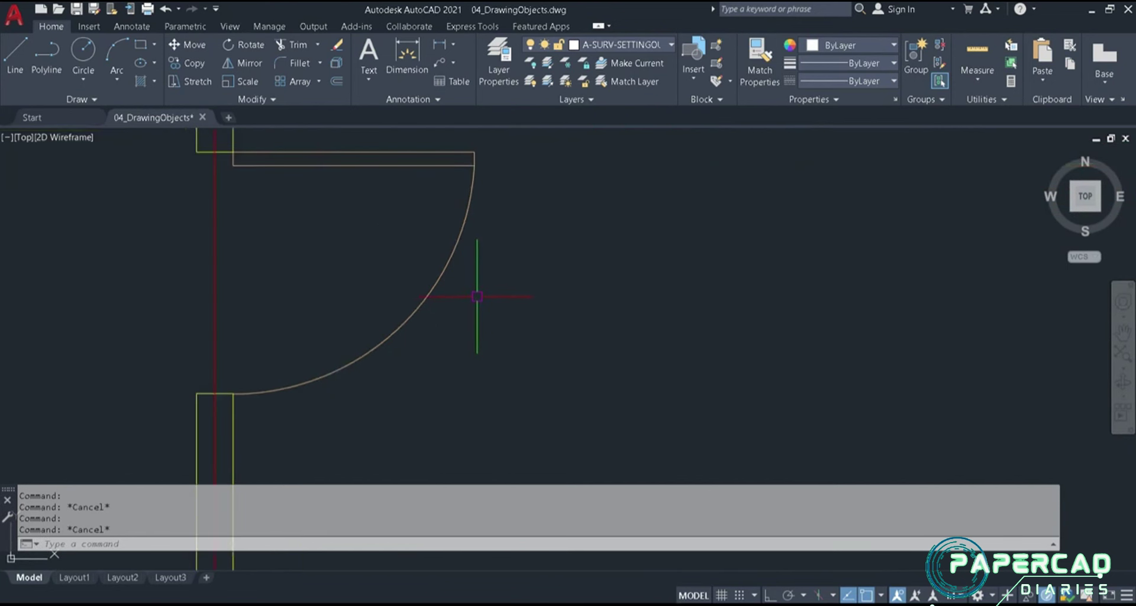
pyautogui.moveTo(477, 299); pyautogui.dragTo(550, 357, button='middle')
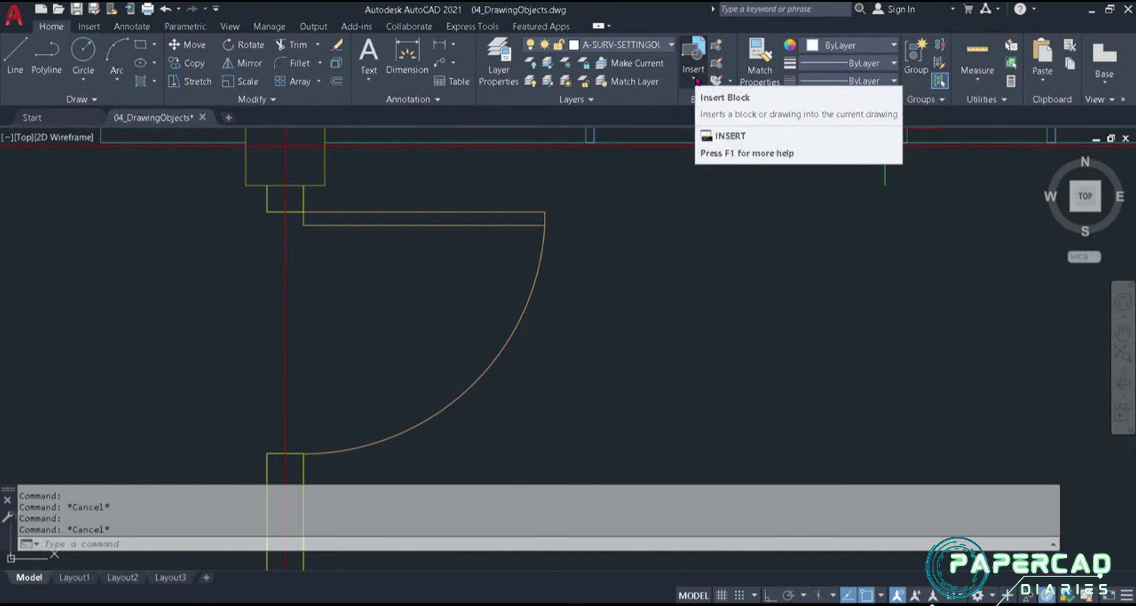
pyautogui.click(979, 85)
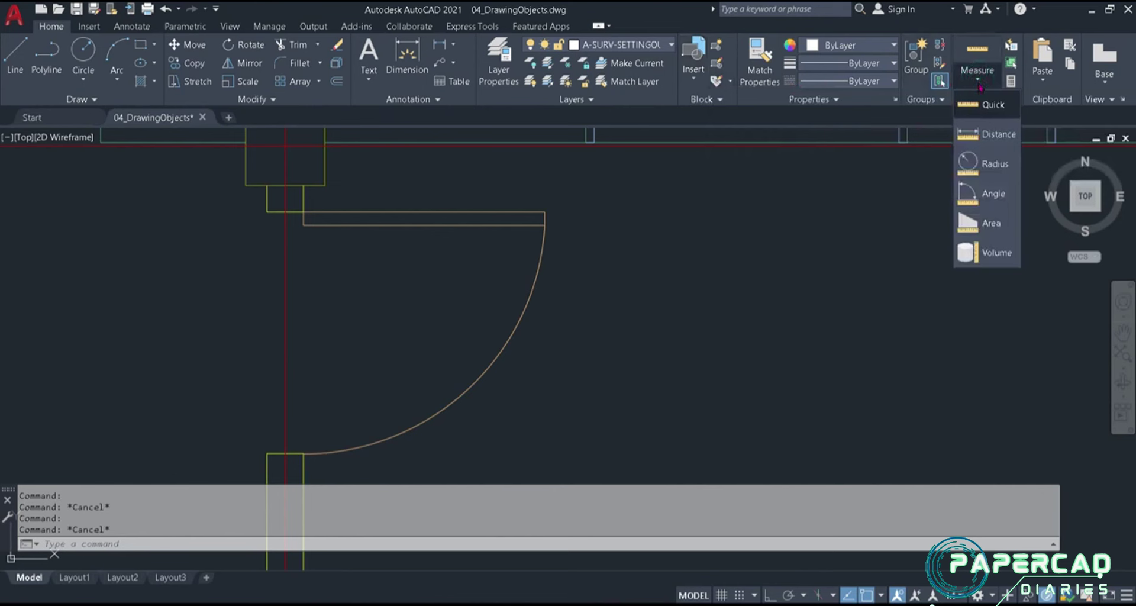
pyautogui.click(970, 136)
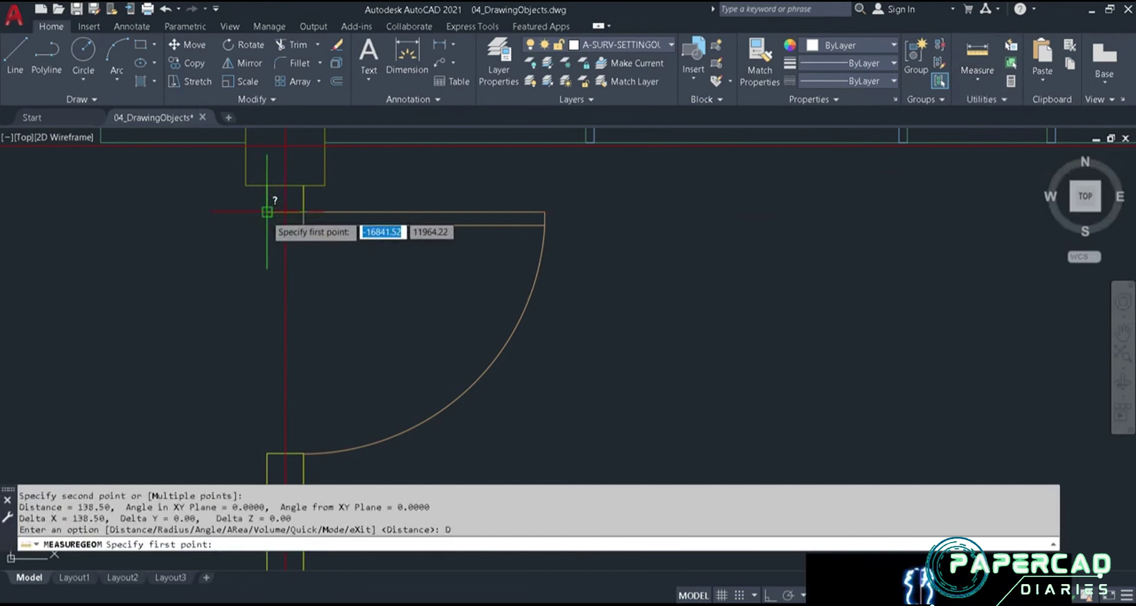
pyautogui.click(267, 211)
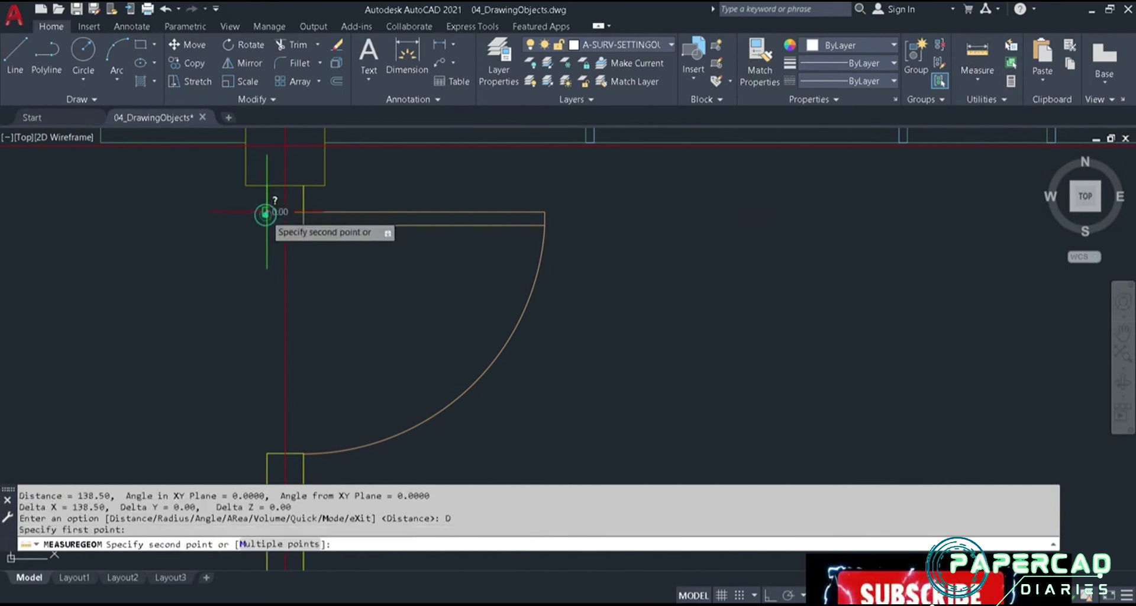
pyautogui.click(305, 207)
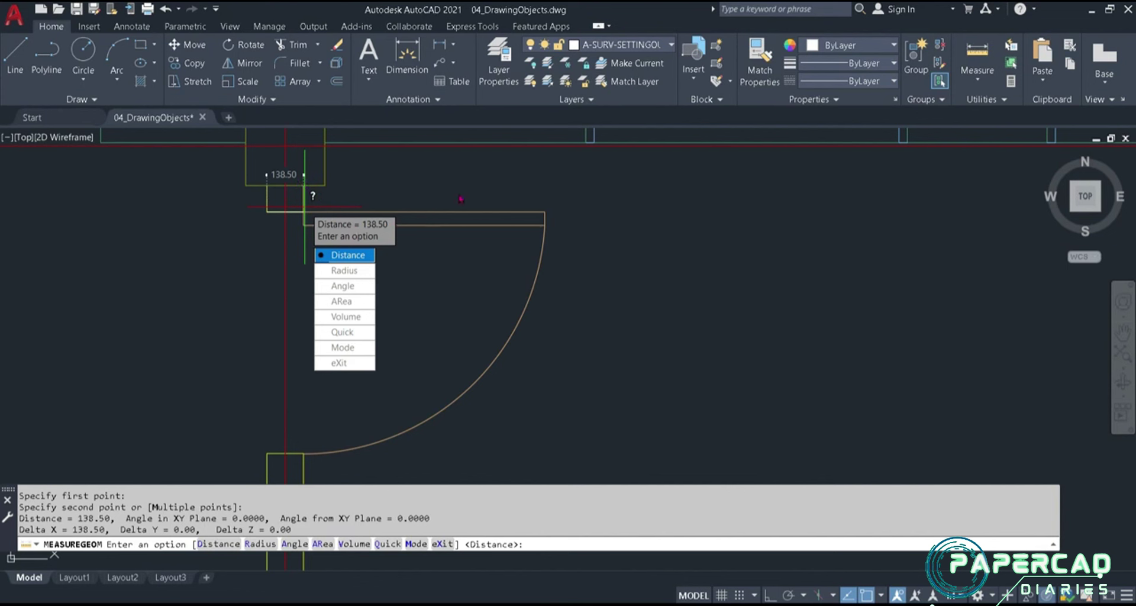
pyautogui.press('Escape')
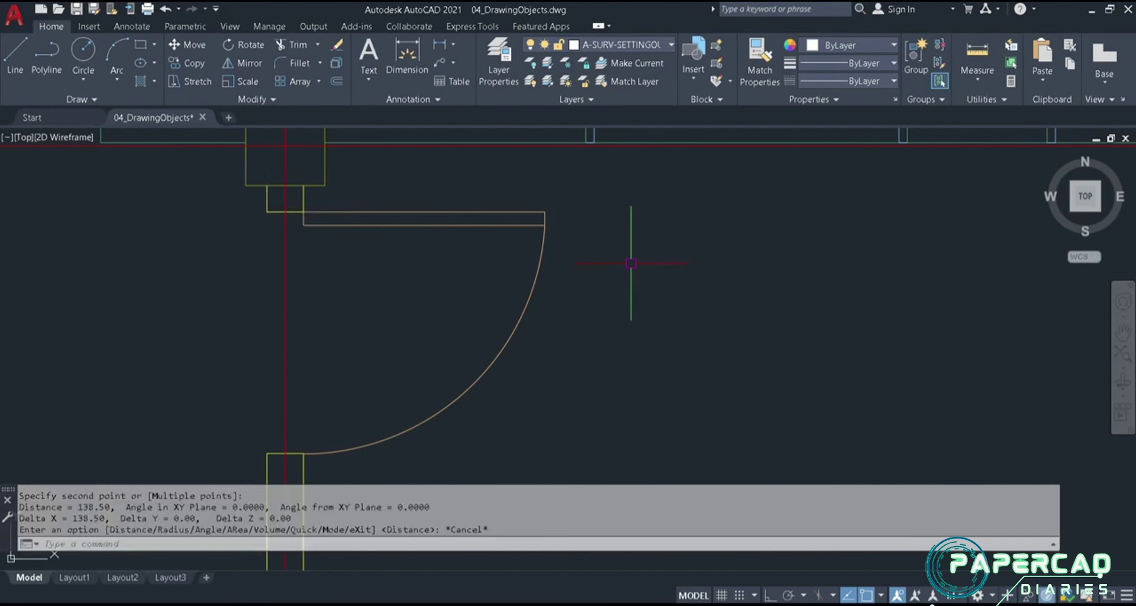
# Undo the last line group and view changes, and frame the wall pier between the left room's two windows
pyautogui.click(165, 8)
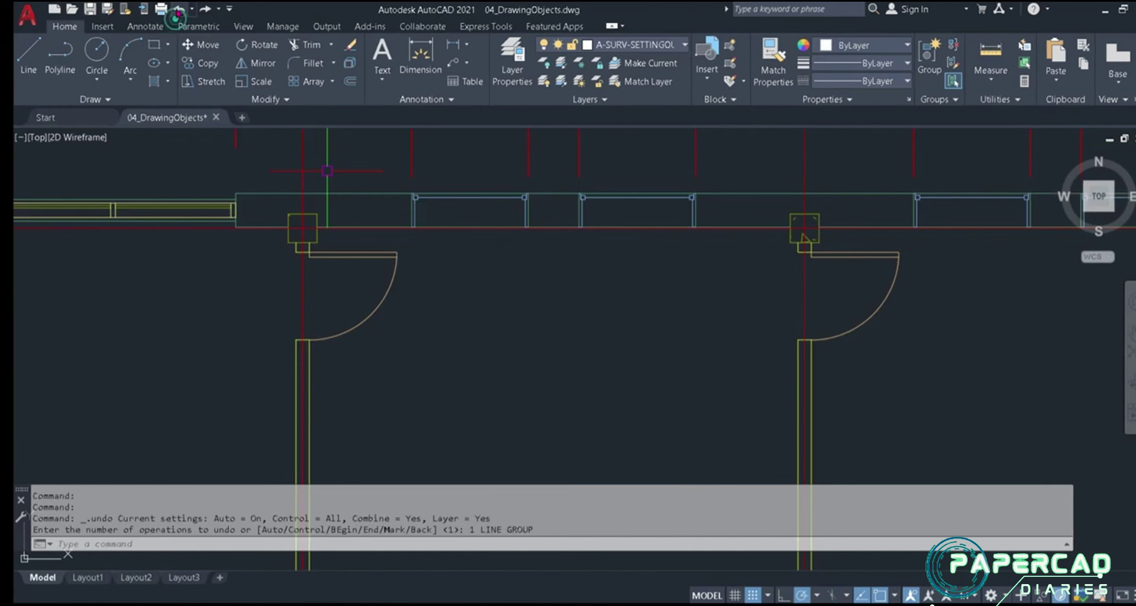
pyautogui.click(178, 9)
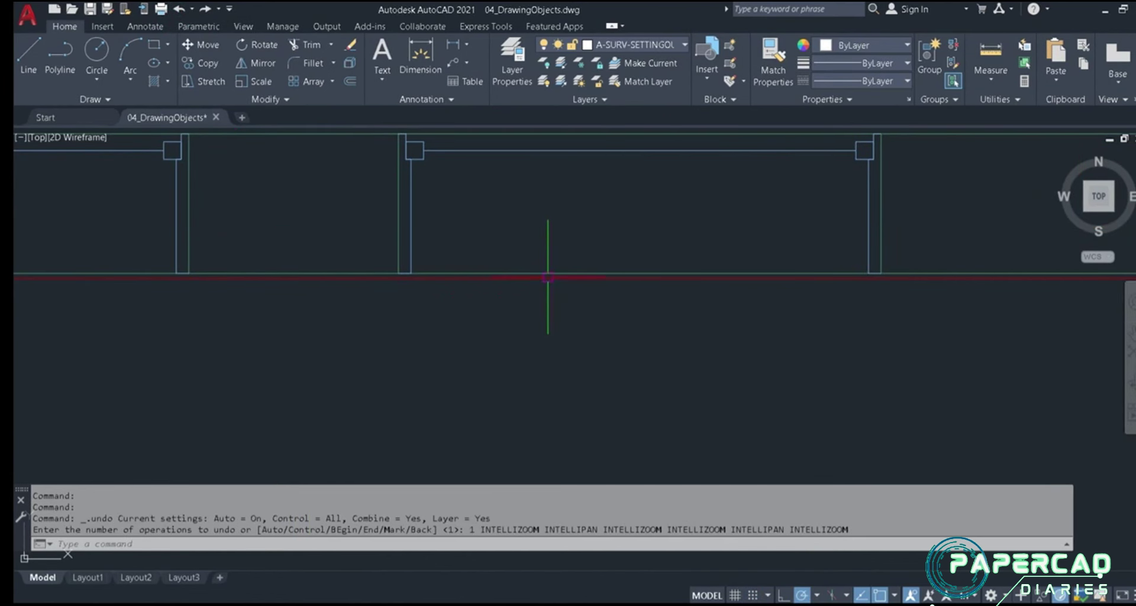
pyautogui.scroll(-2, 545, 279)
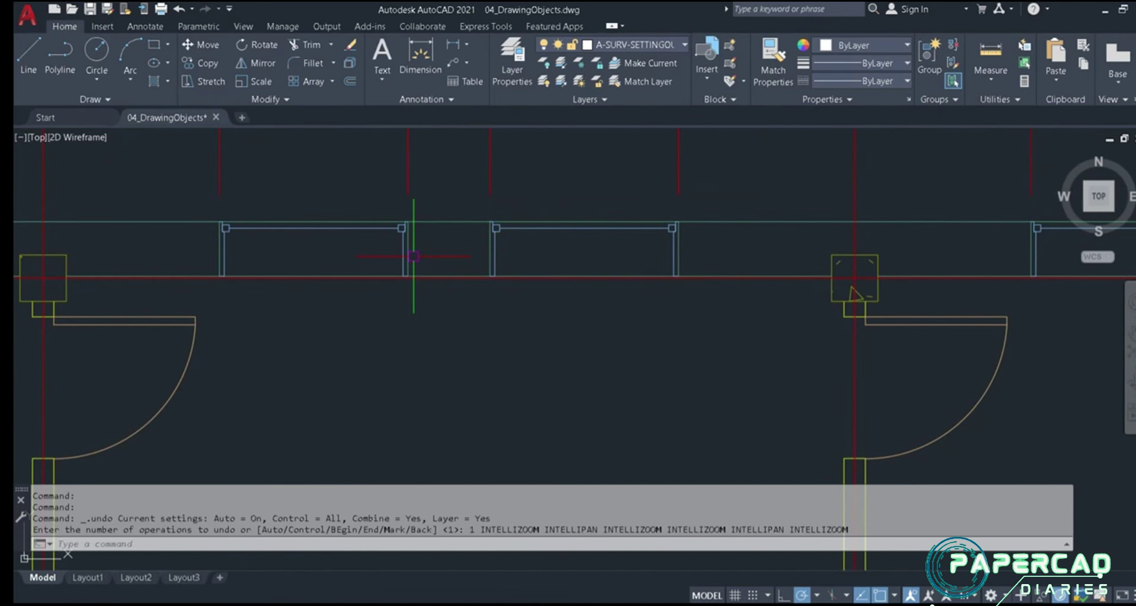
pyautogui.scroll(2, 414, 257)
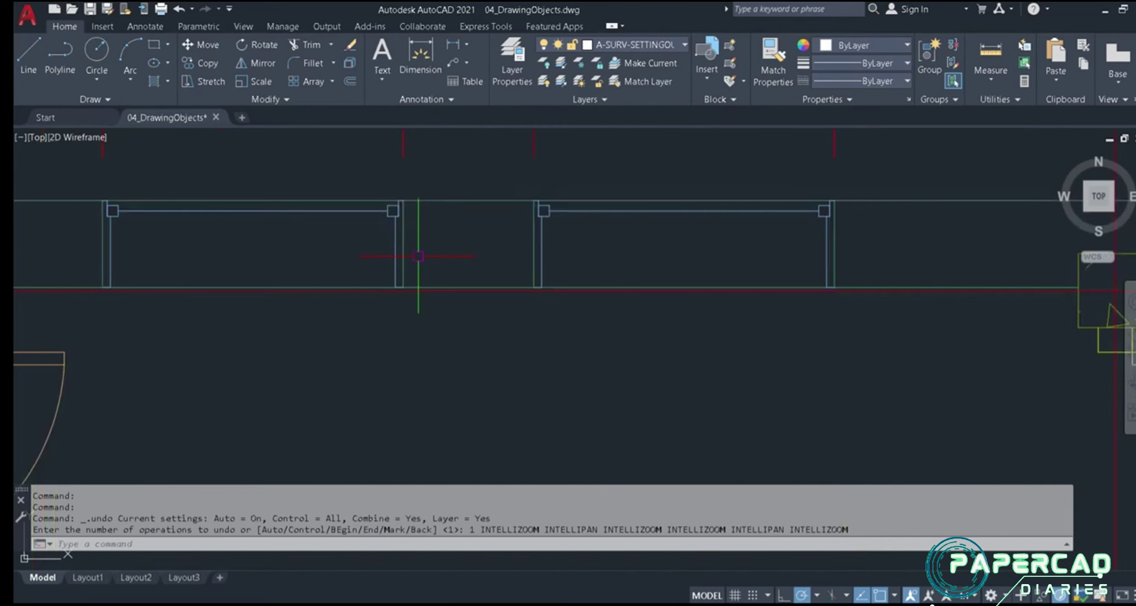
pyautogui.scroll(-3, 424, 267)
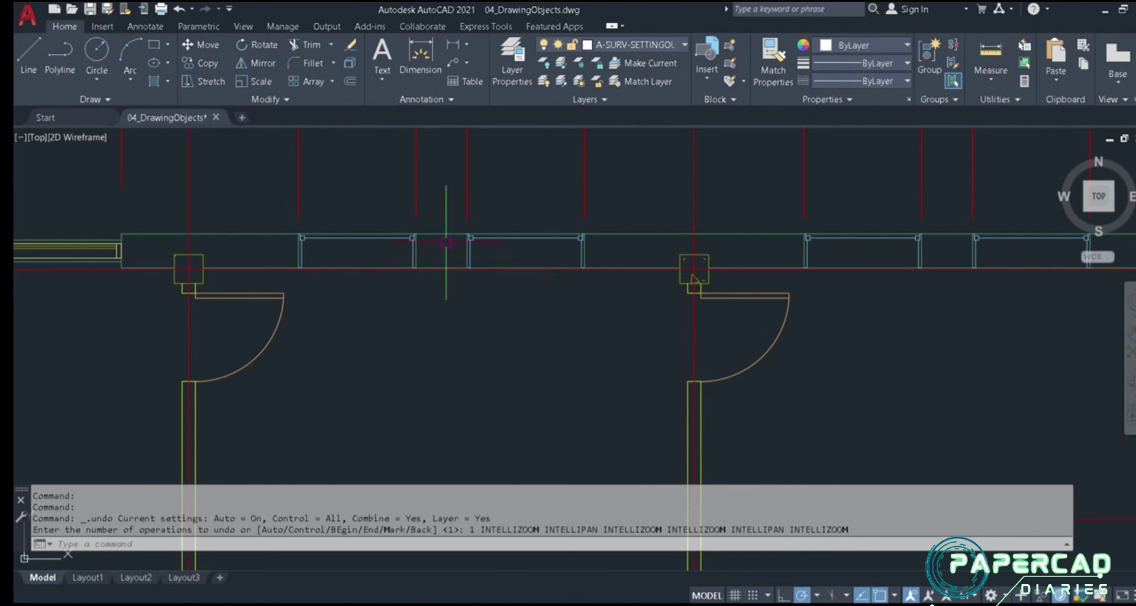
pyautogui.moveTo(446, 242)
pyautogui.mouseDown(button='middle')
pyautogui.moveTo(480, 327)
pyautogui.moveTo(483, 317)
pyautogui.mouseUp(button='middle')
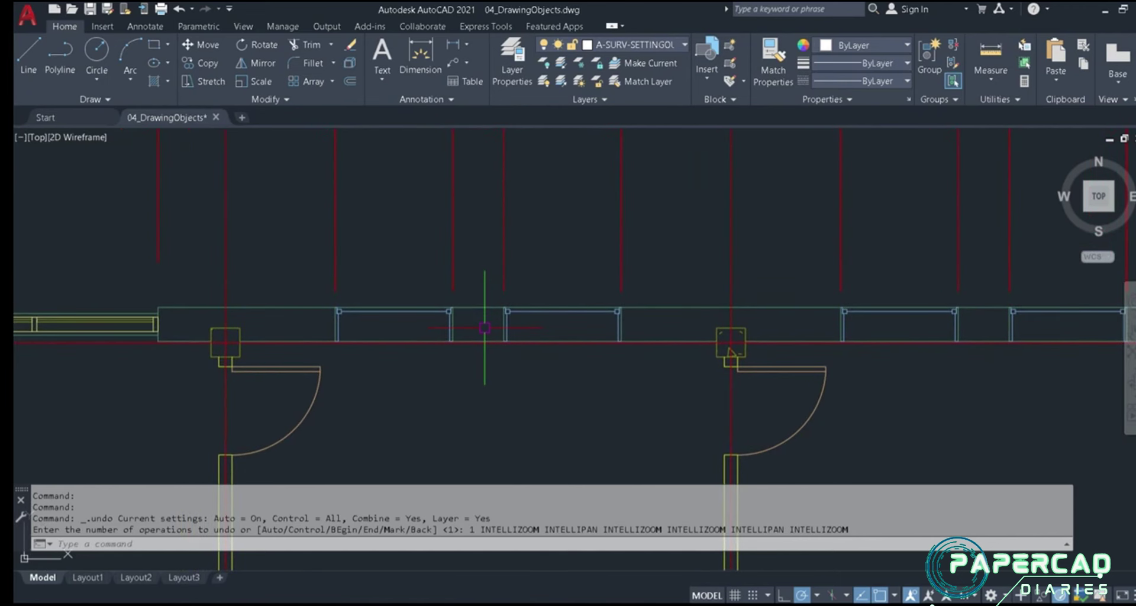
pyautogui.scroll(5, 485, 328)
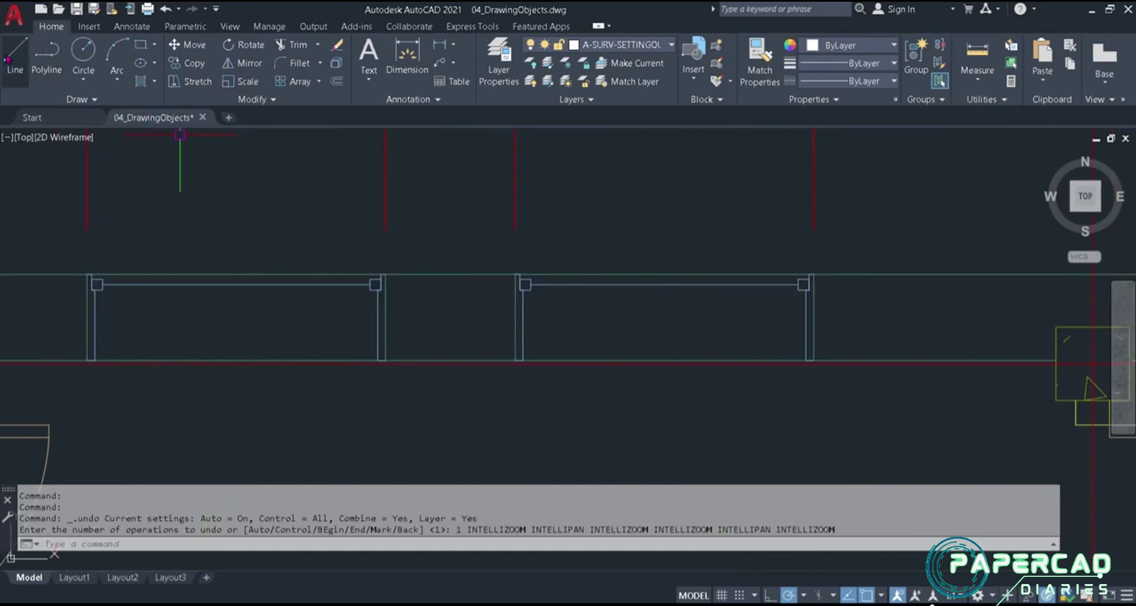
pyautogui.click(13, 63)
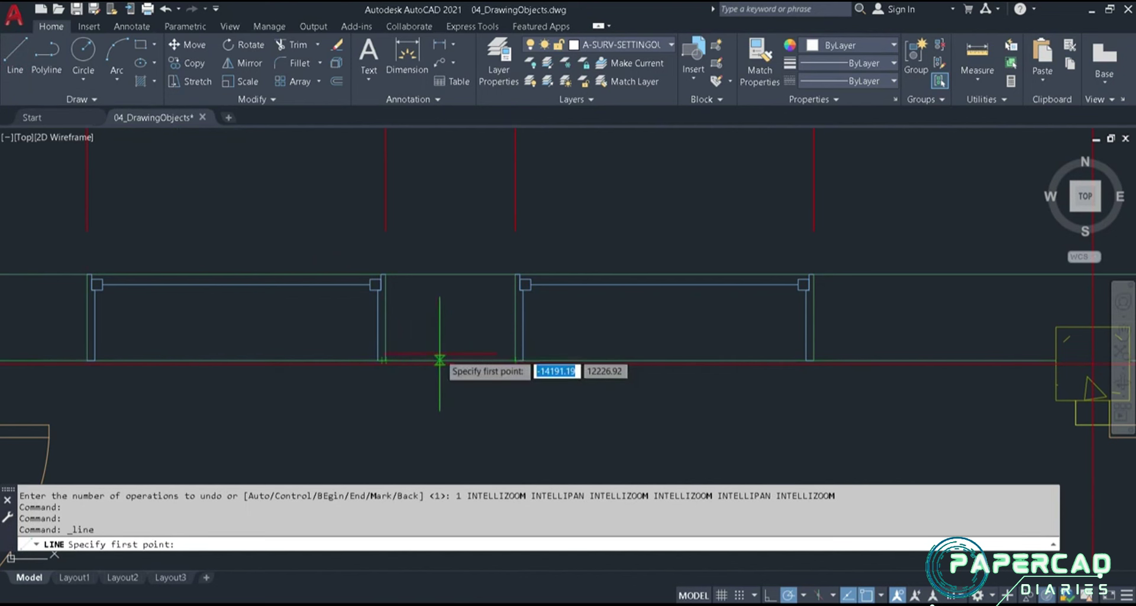
pyautogui.scroll(4, 416, 359)
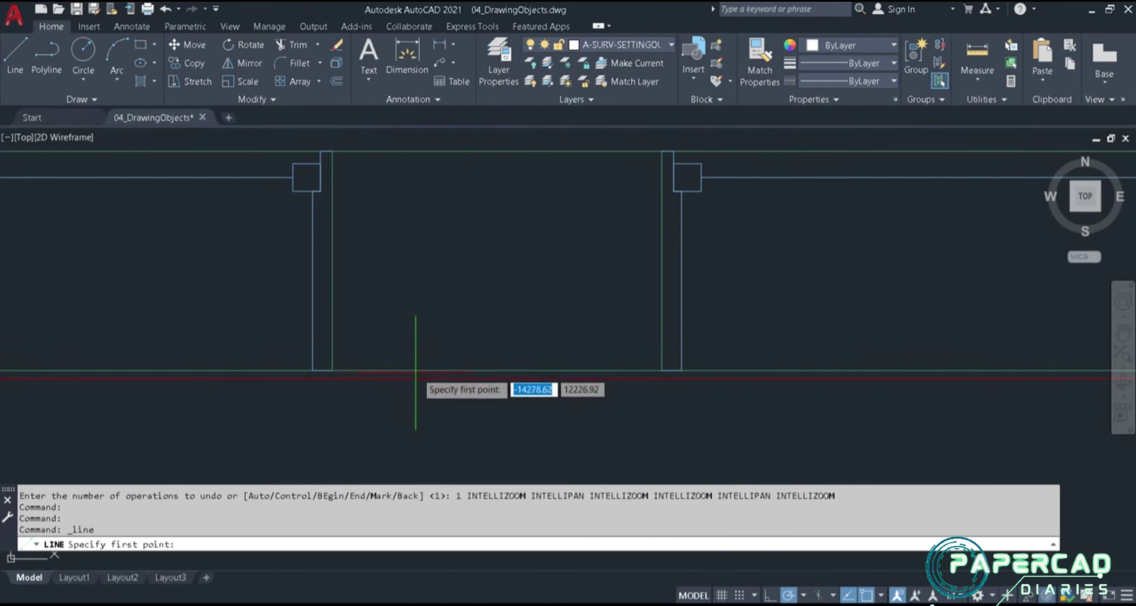
pyautogui.moveTo(419, 367); pyautogui.dragTo(409, 274, button='middle')
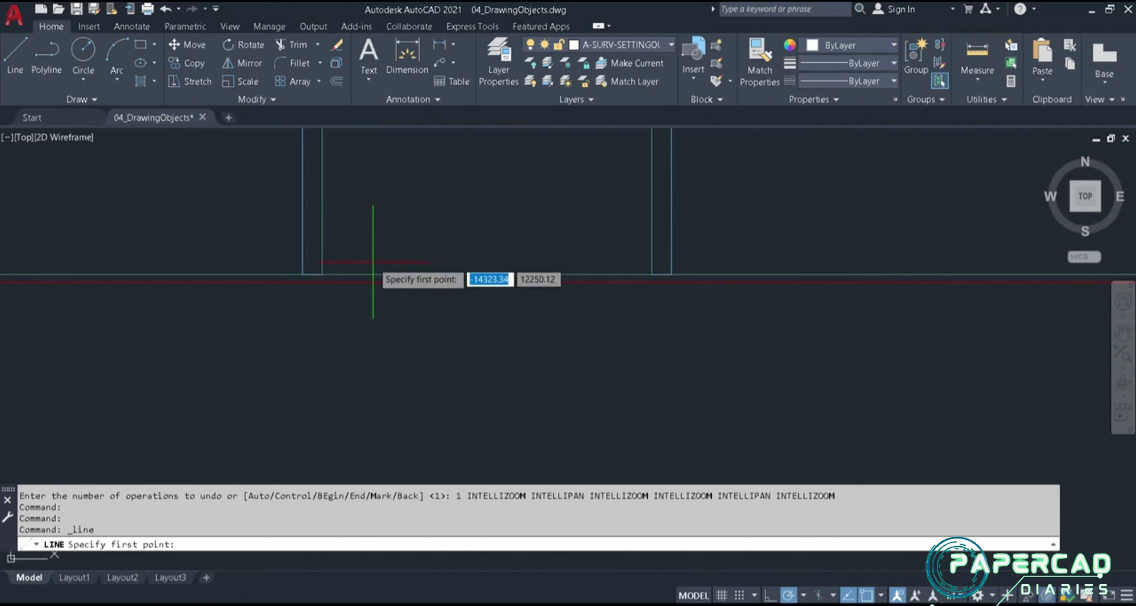
pyautogui.click(322, 274)
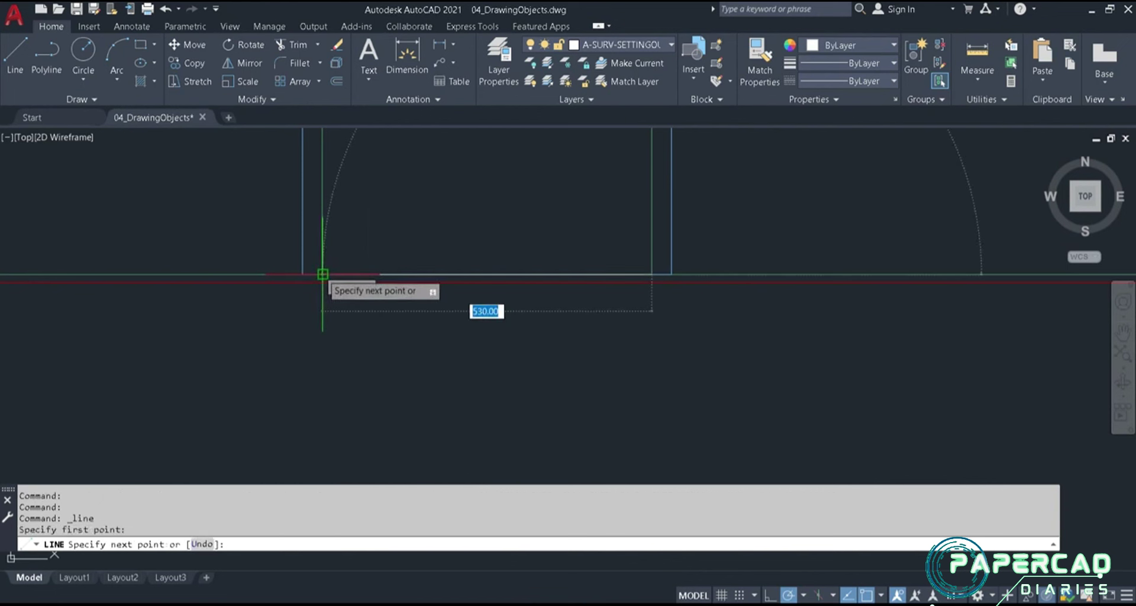
pyautogui.rightClick(323, 274)
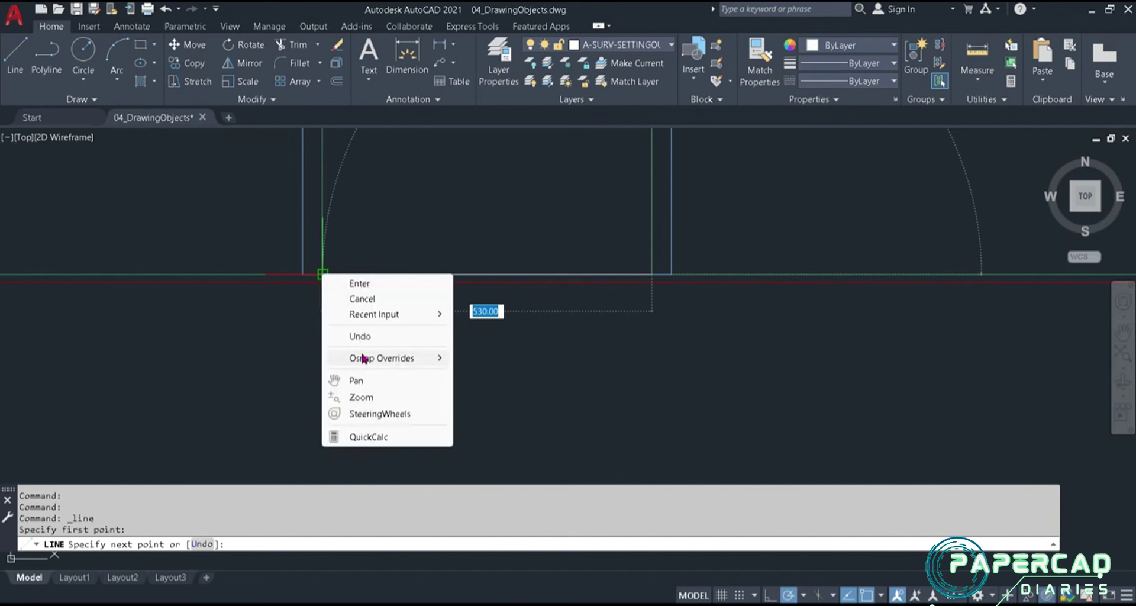
pyautogui.moveTo(367, 361)
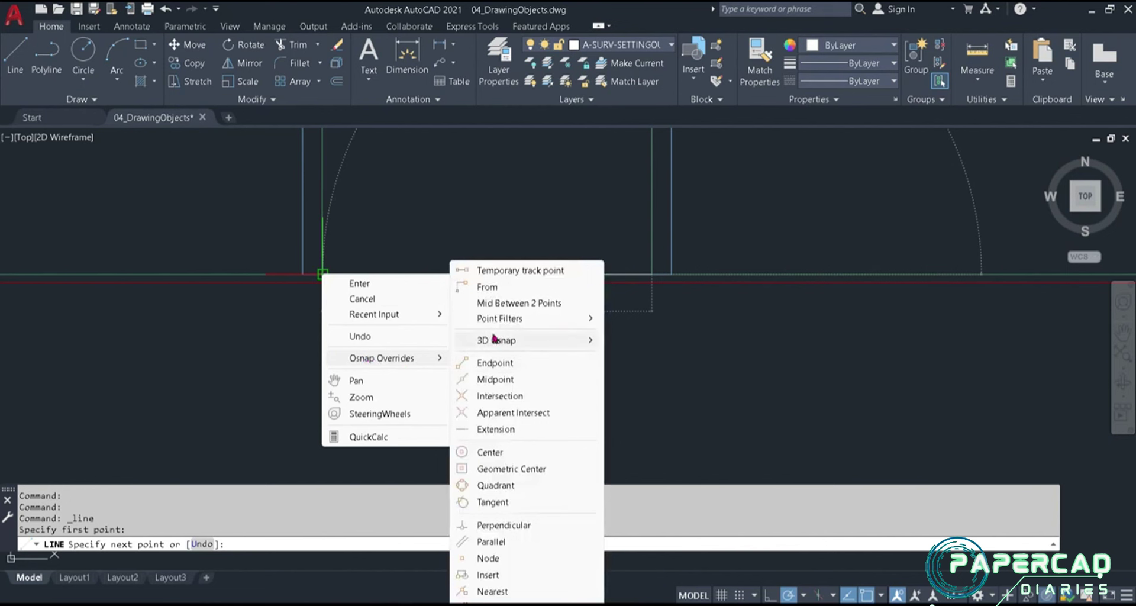
pyautogui.click(525, 303)
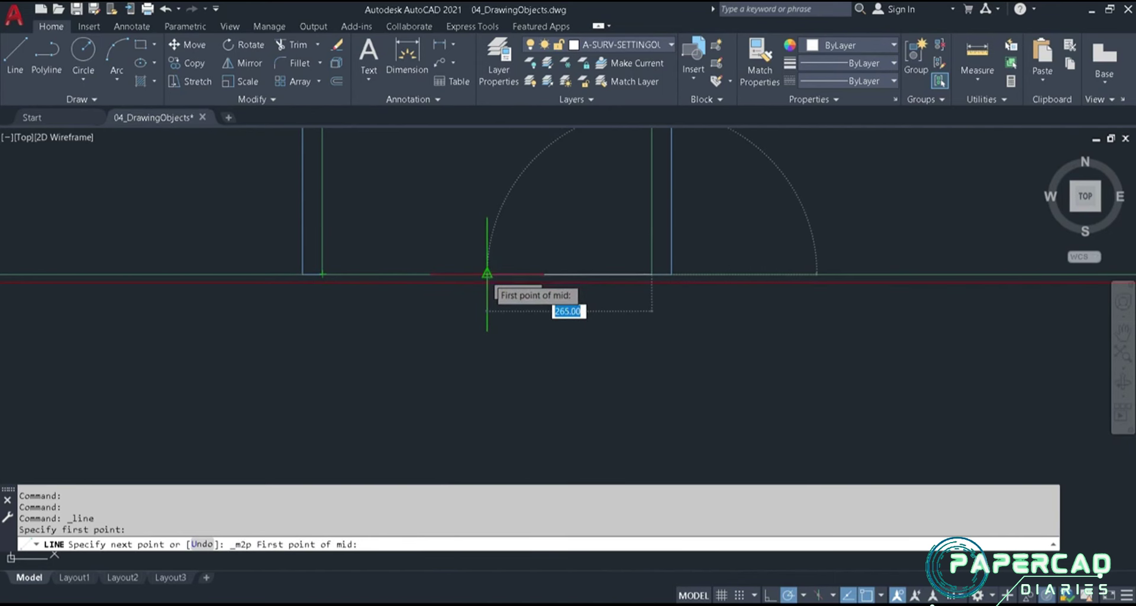
pyautogui.press('Escape')
# With Ortho on, draw a vertical line from the midpoint of the pier between the left room's windows to the lower wall's inner line
pyautogui.press('Return')
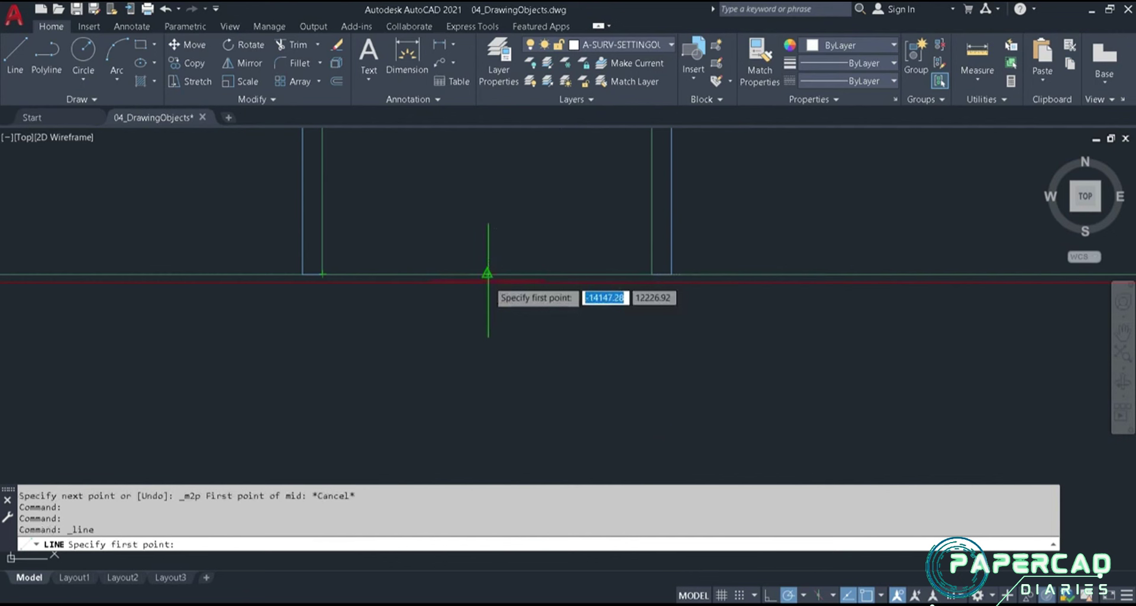
pyautogui.click(487, 274)
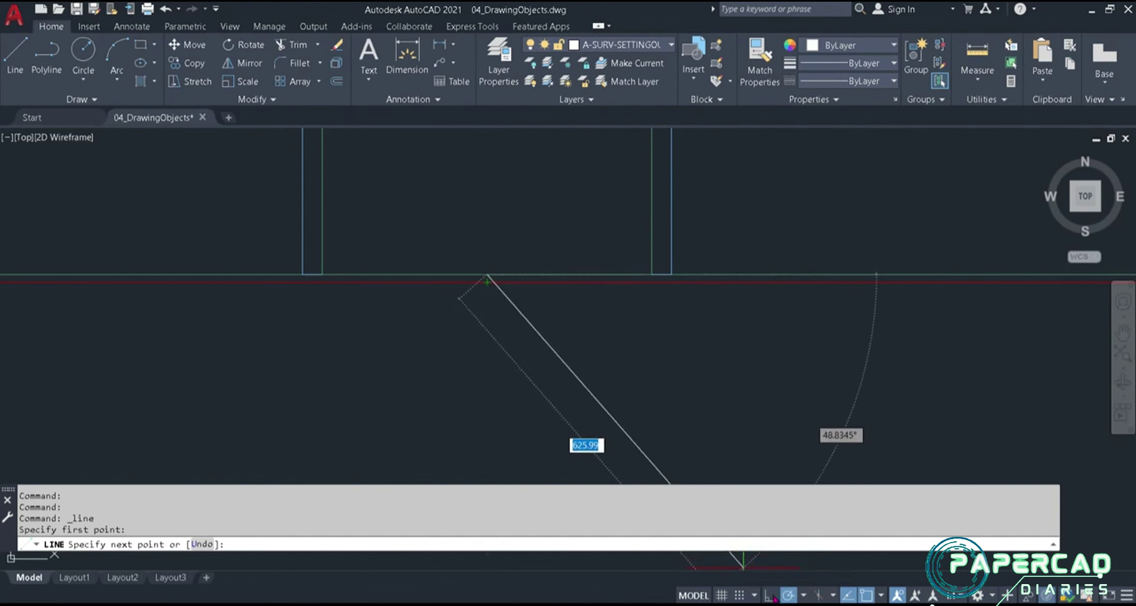
pyautogui.press('F8')
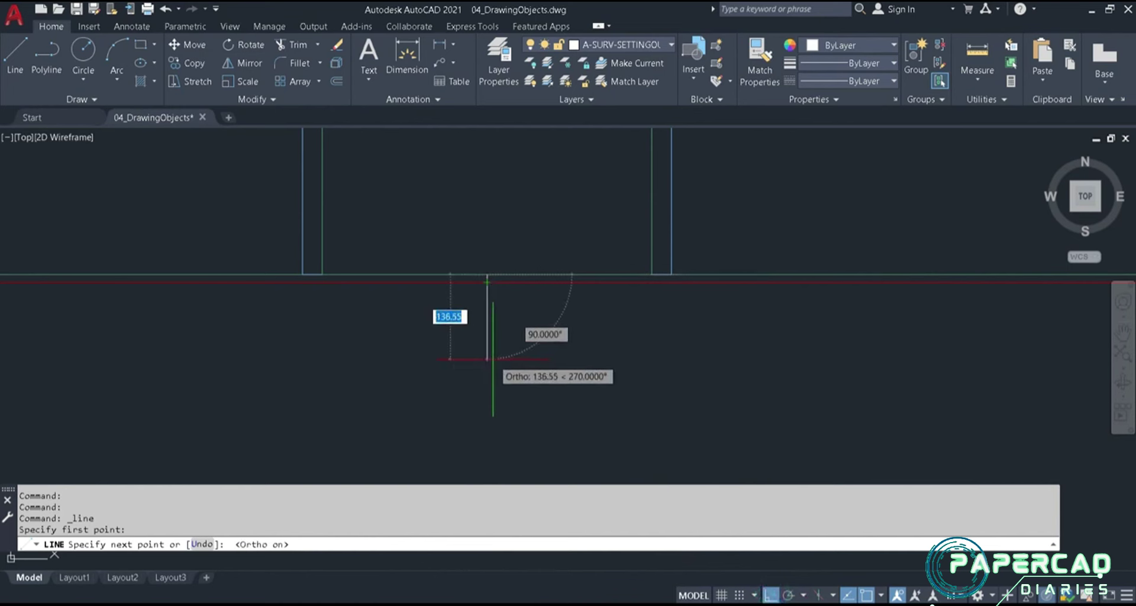
pyautogui.scroll(-1, 492, 381)
pyautogui.moveTo(494, 389); pyautogui.dragTo(525, 265, button='middle')
pyautogui.scroll(-2, 524, 350)
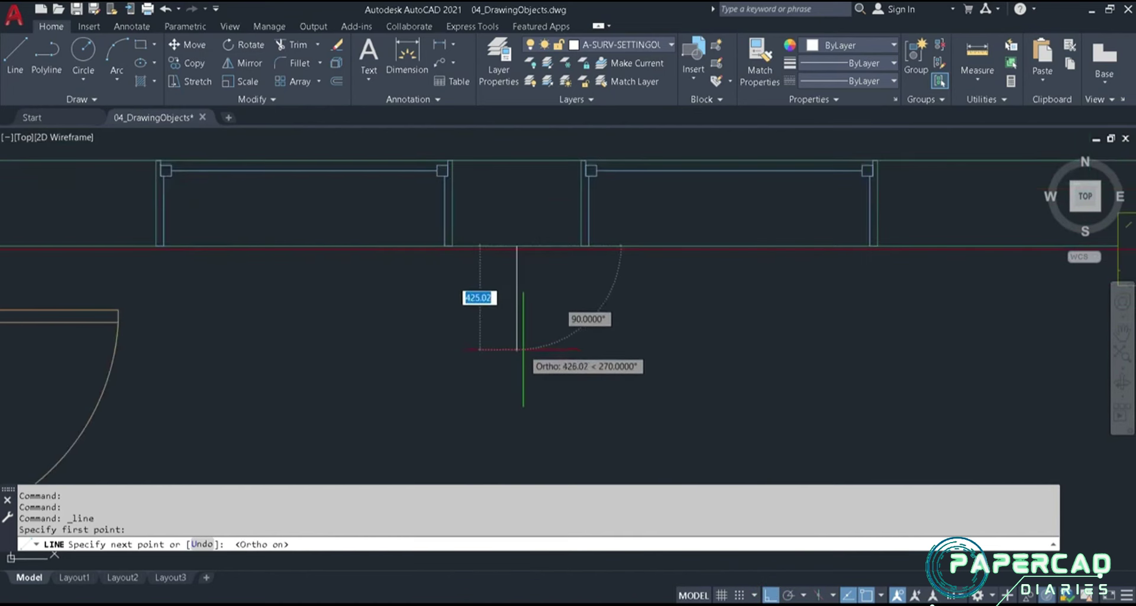
pyautogui.moveTo(527, 364); pyautogui.dragTo(540, 238, button='middle')
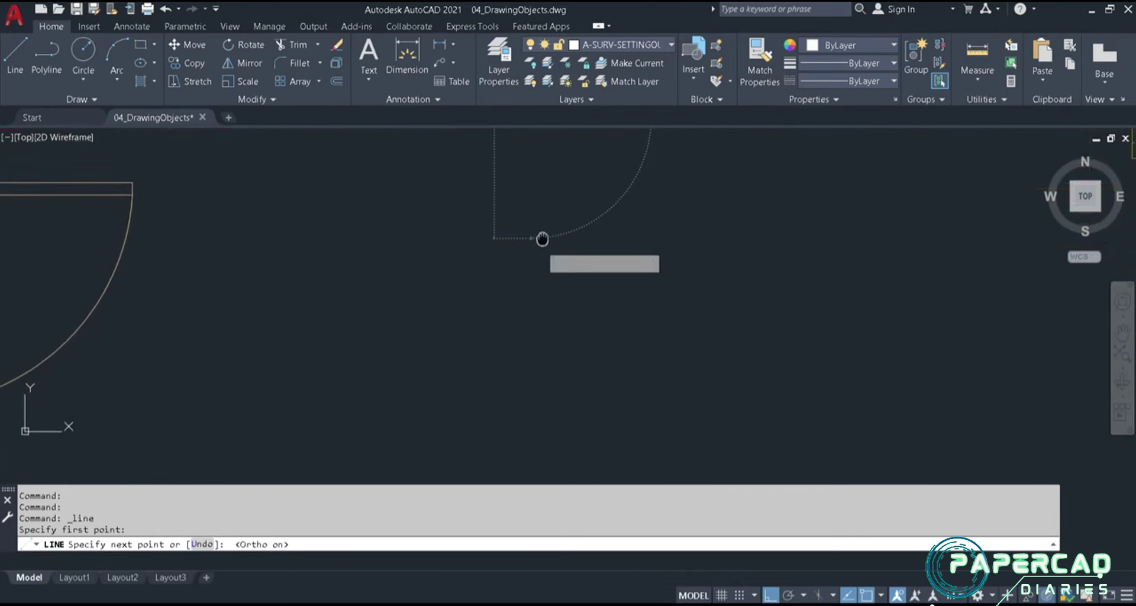
pyautogui.scroll(-2, 542, 249)
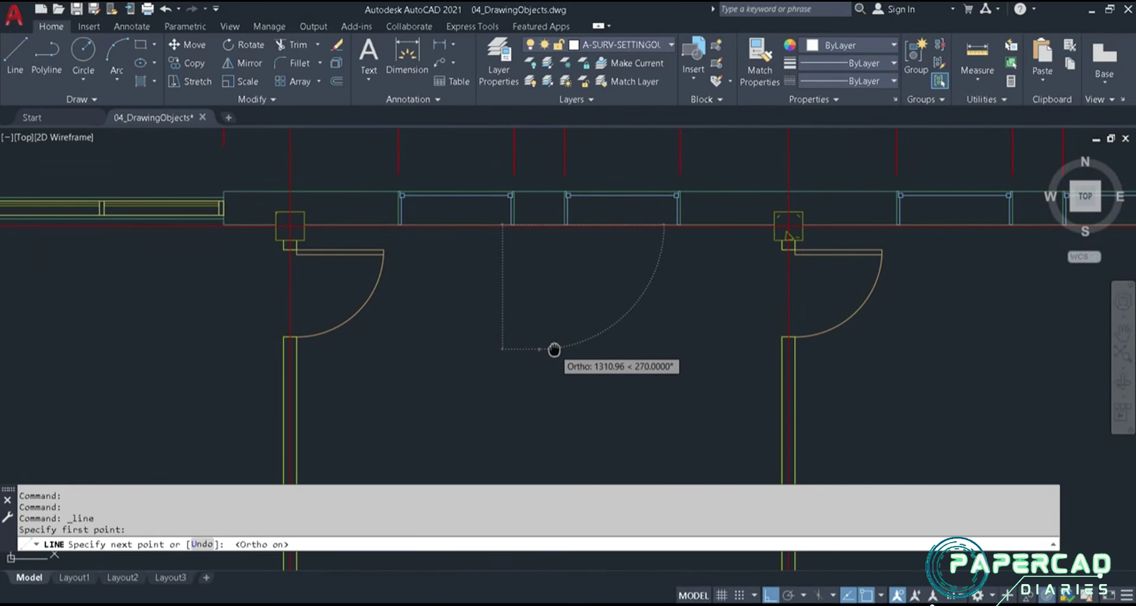
pyautogui.moveTo(553, 350); pyautogui.dragTo(554, 285, button='middle')
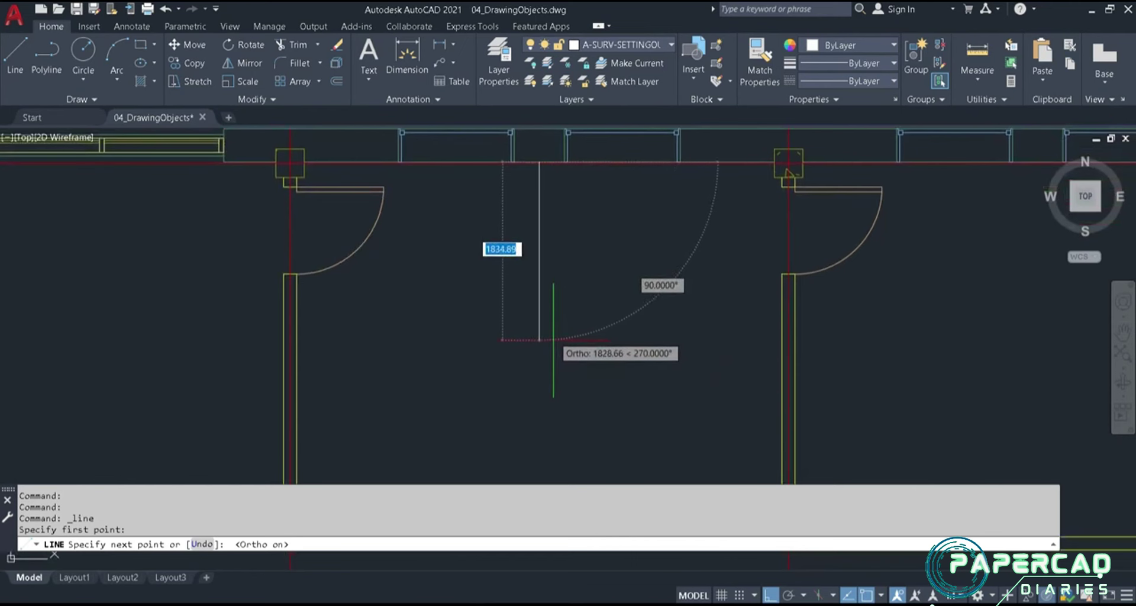
pyautogui.moveTo(553, 353); pyautogui.dragTo(527, 271, button='middle')
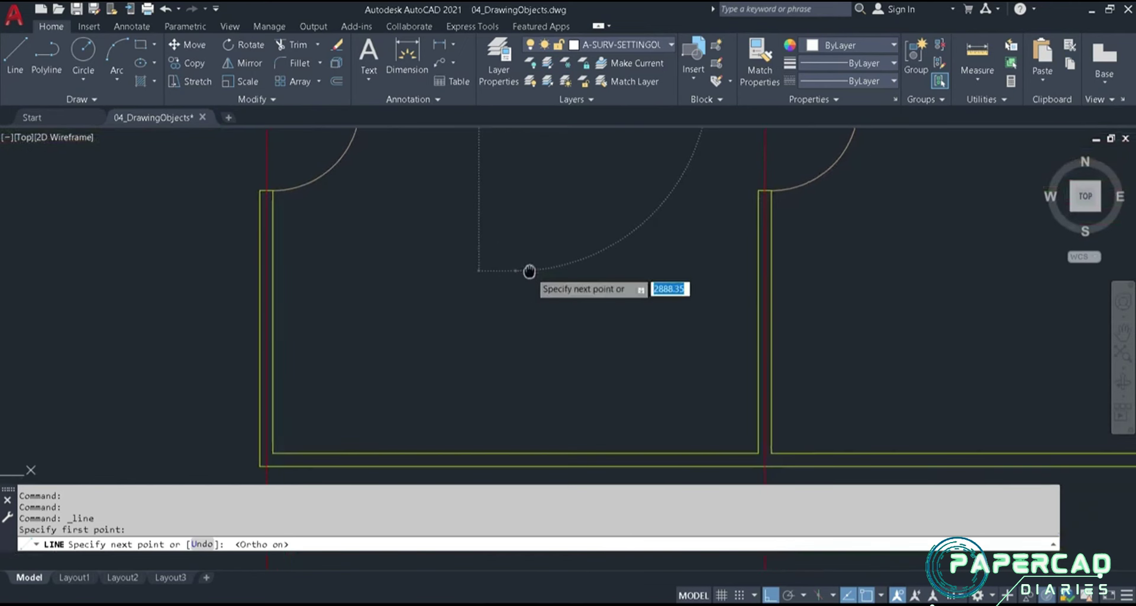
pyautogui.scroll(-1, 541, 308)
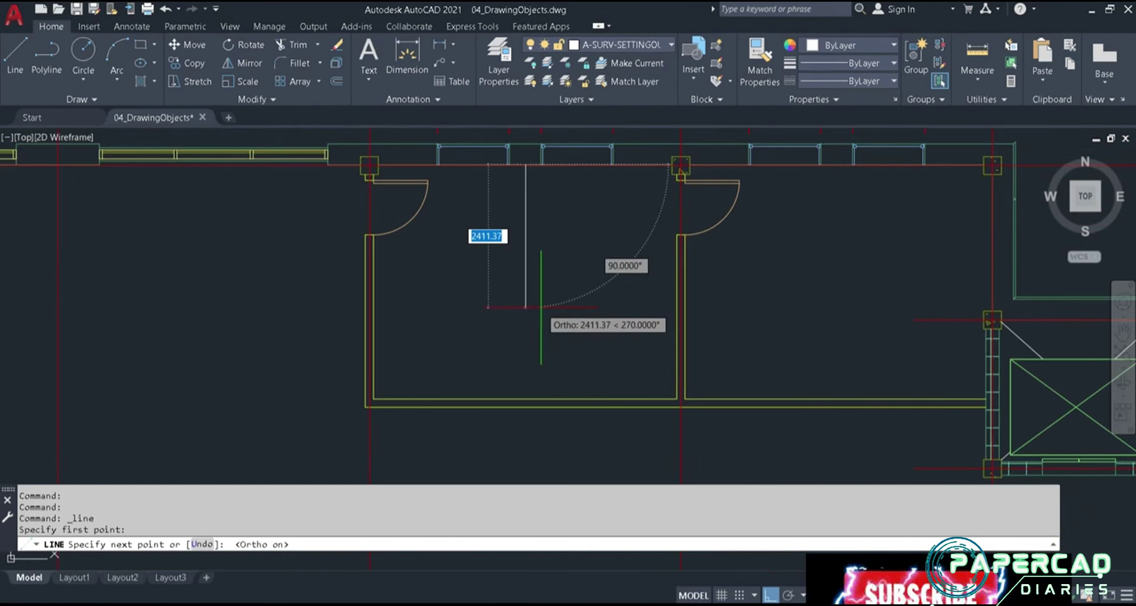
pyautogui.moveTo(541, 307); pyautogui.dragTo(474, 325, button='middle')
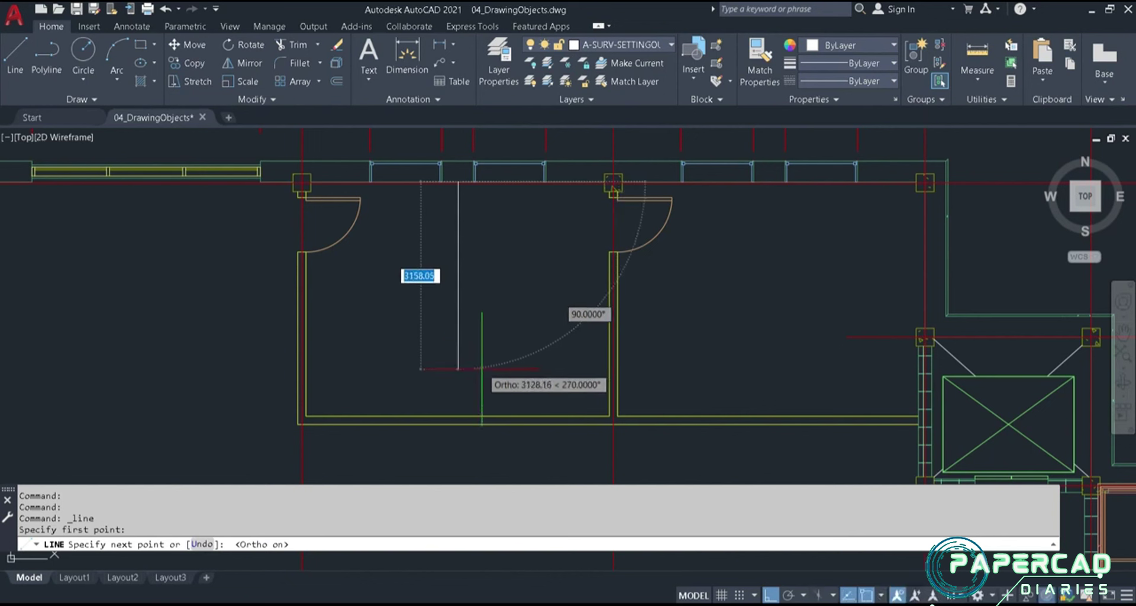
pyautogui.click(459, 417)
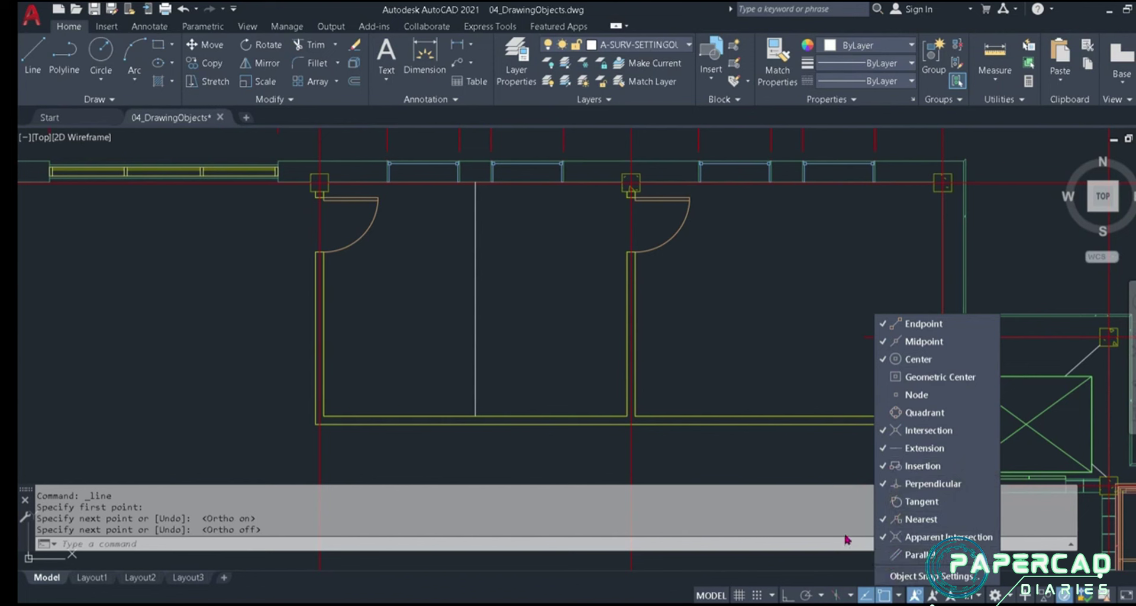
# Close the object snap options and set the polar tracking angle to 90 degrees
pyautogui.press('Escape')
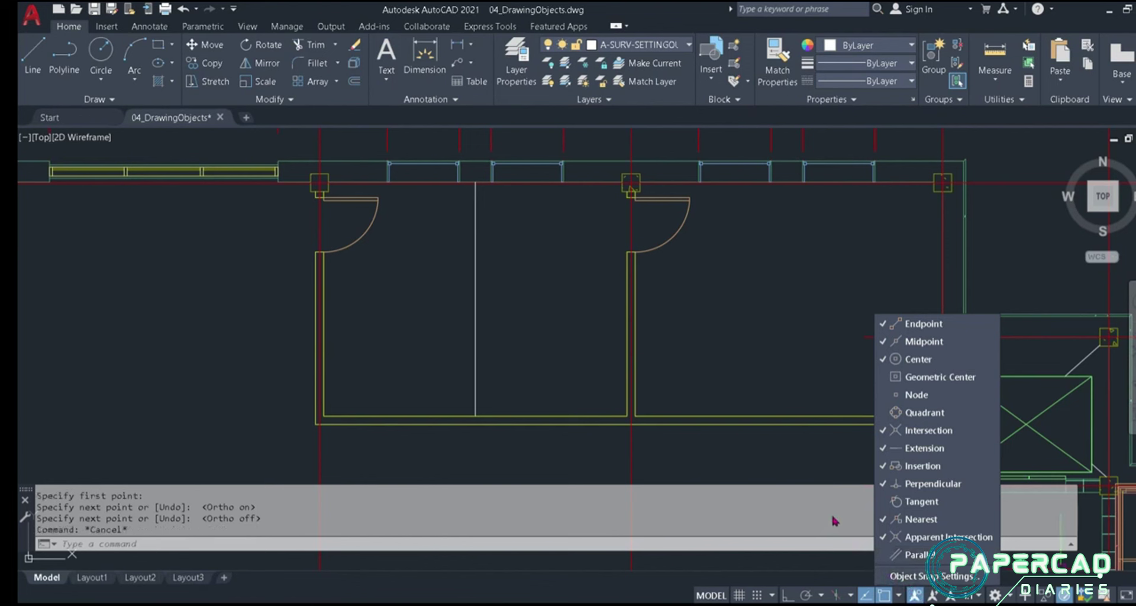
pyautogui.click(808, 458)
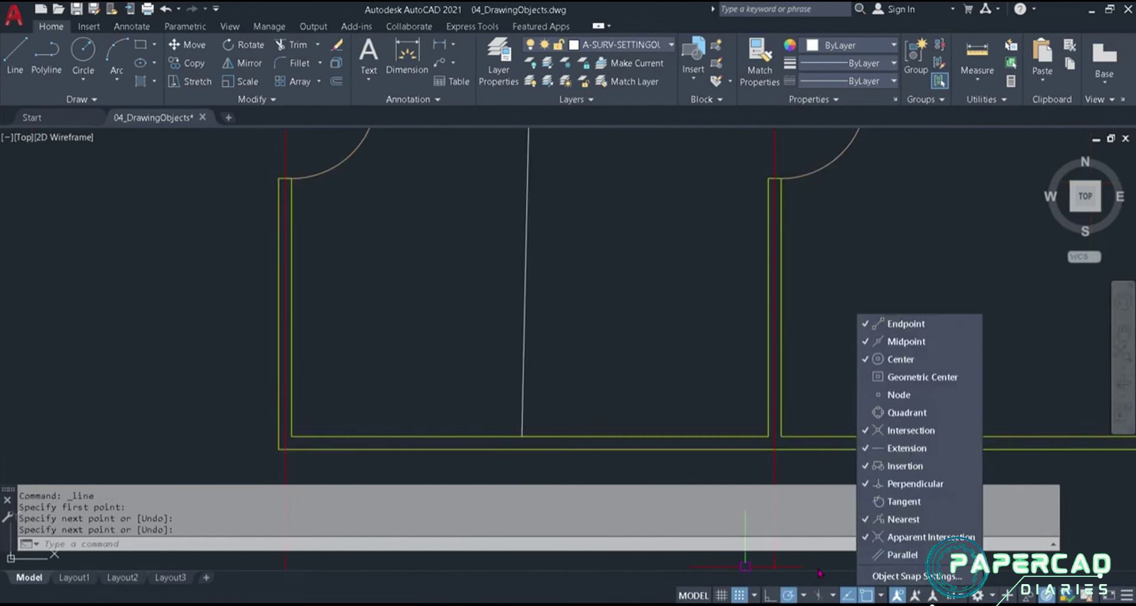
pyautogui.press('Escape')
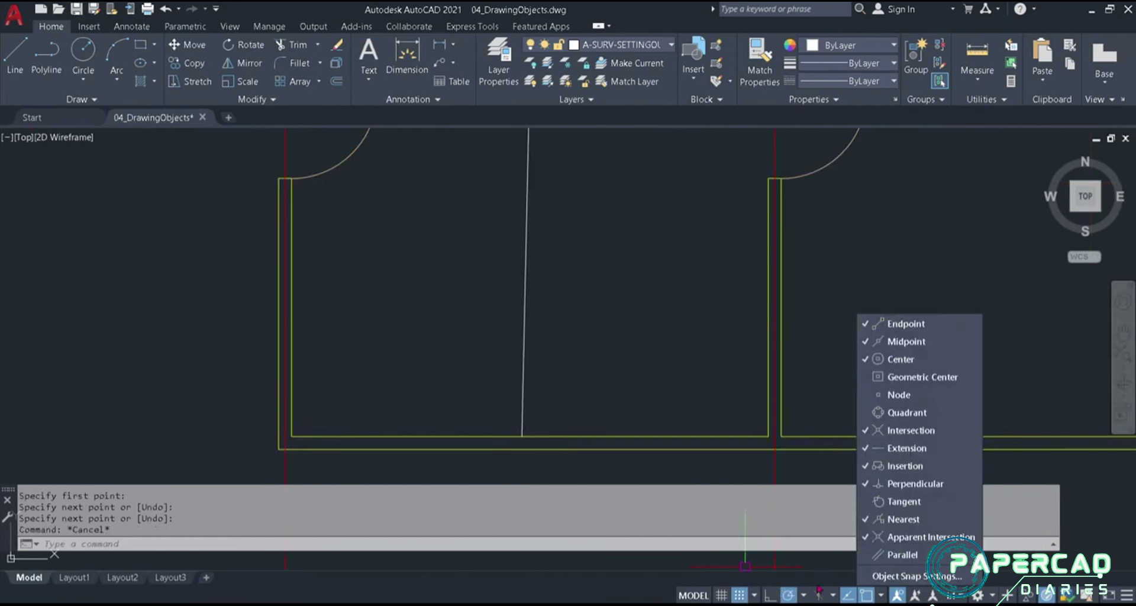
pyautogui.press('Escape')
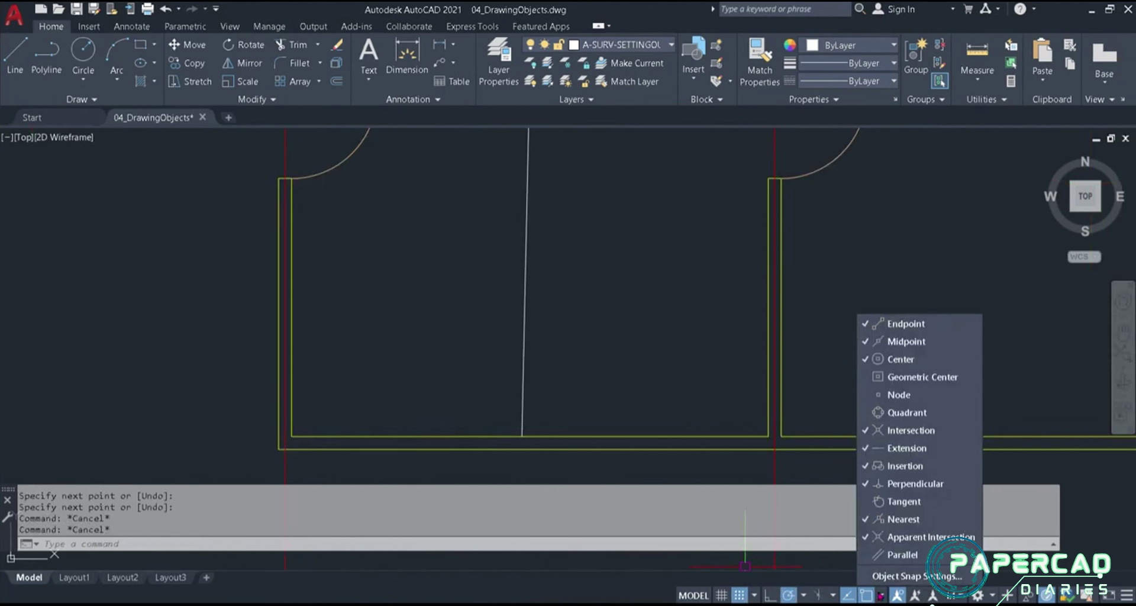
pyautogui.click(881, 595)
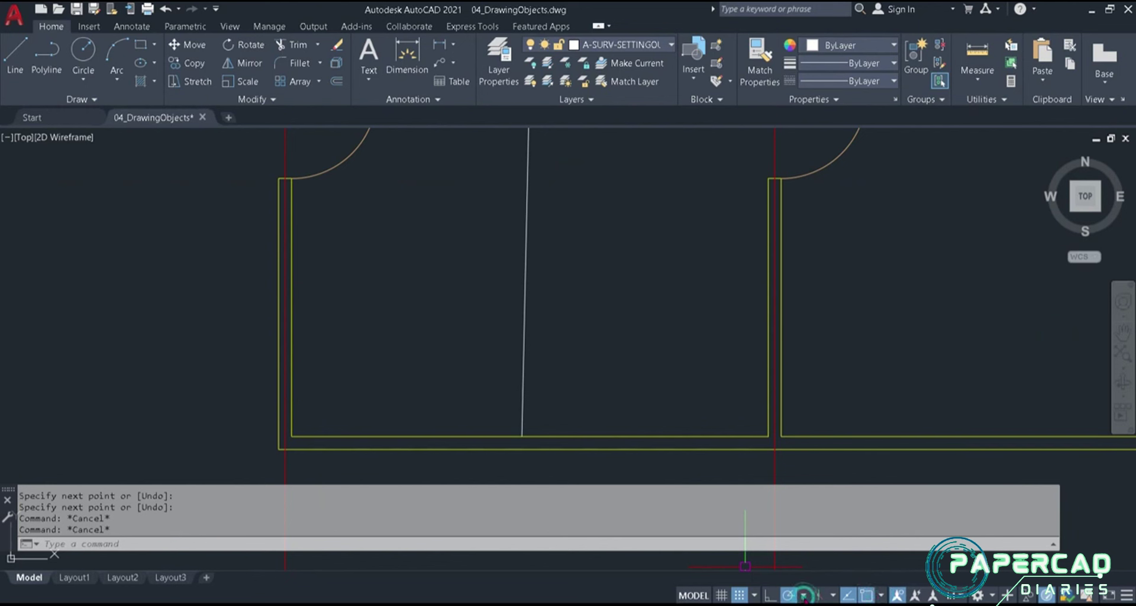
pyautogui.click(803, 596)
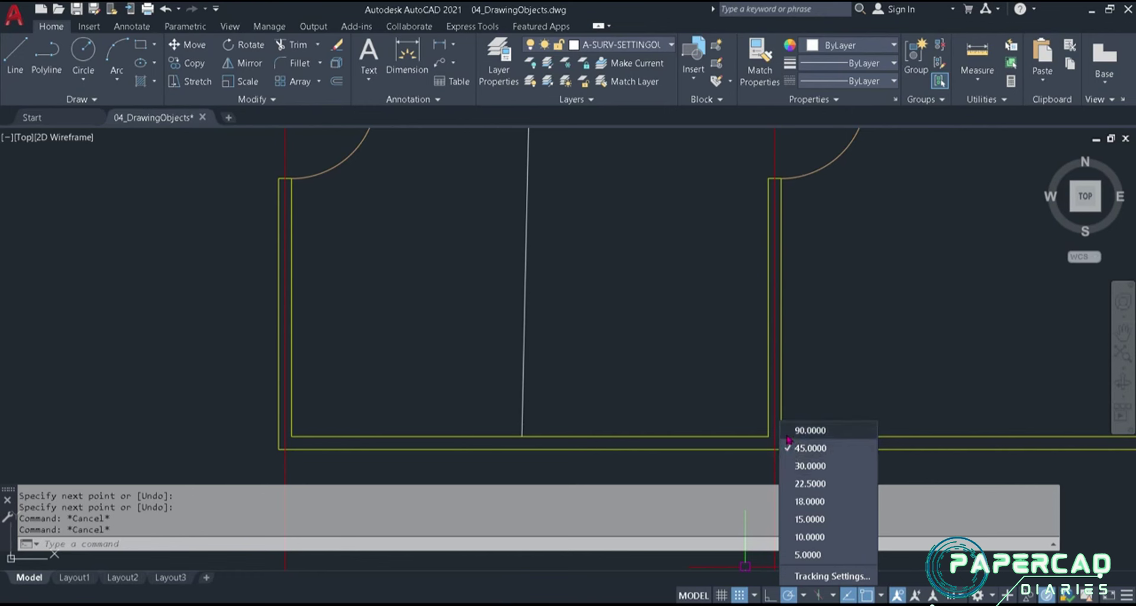
pyautogui.click(809, 430)
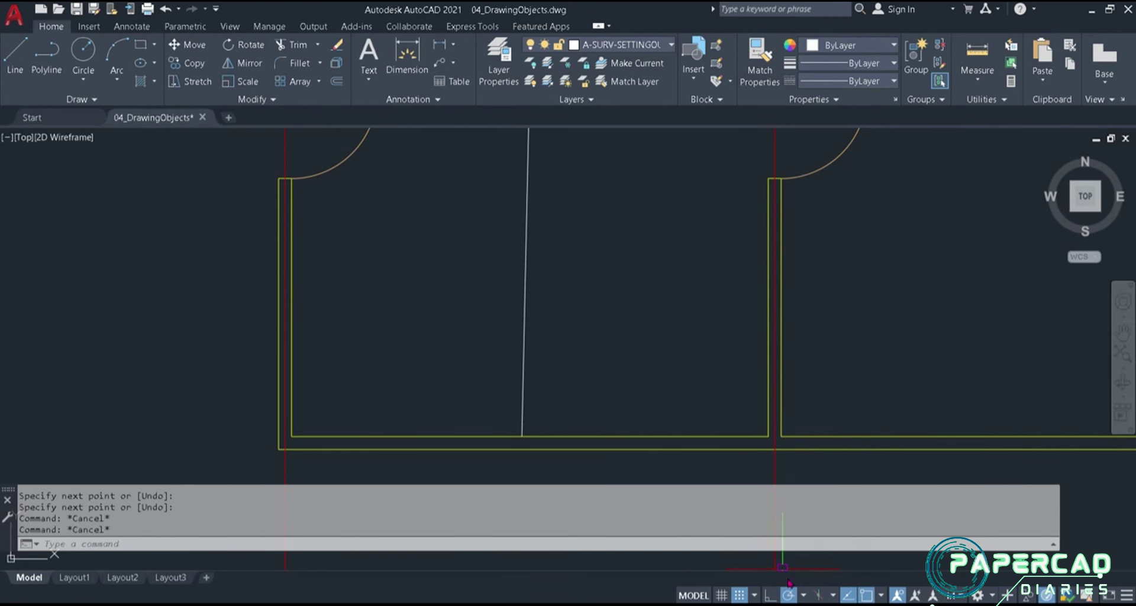
pyautogui.click(802, 595)
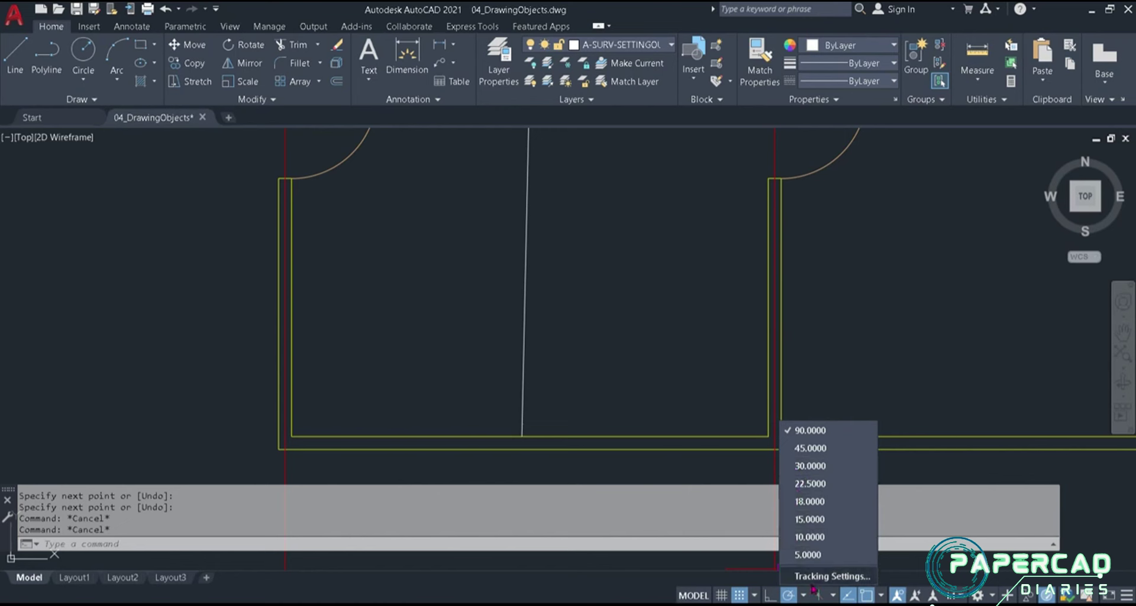
pyautogui.click(806, 595)
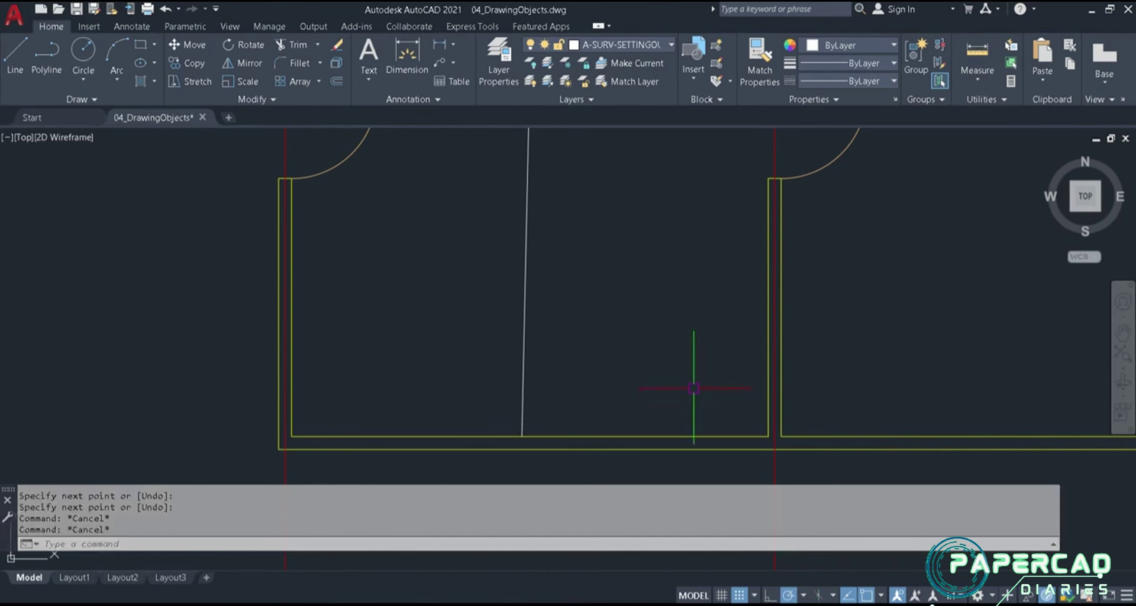
# Start a line at the midpoint of the wall pier between the right room's two windows
pyautogui.scroll(-3, 694, 388)
pyautogui.moveTo(815, 298)
pyautogui.mouseDown(button='middle')
pyautogui.moveTo(556, 297)
pyautogui.moveTo(479, 310)
pyautogui.mouseUp(button='middle')
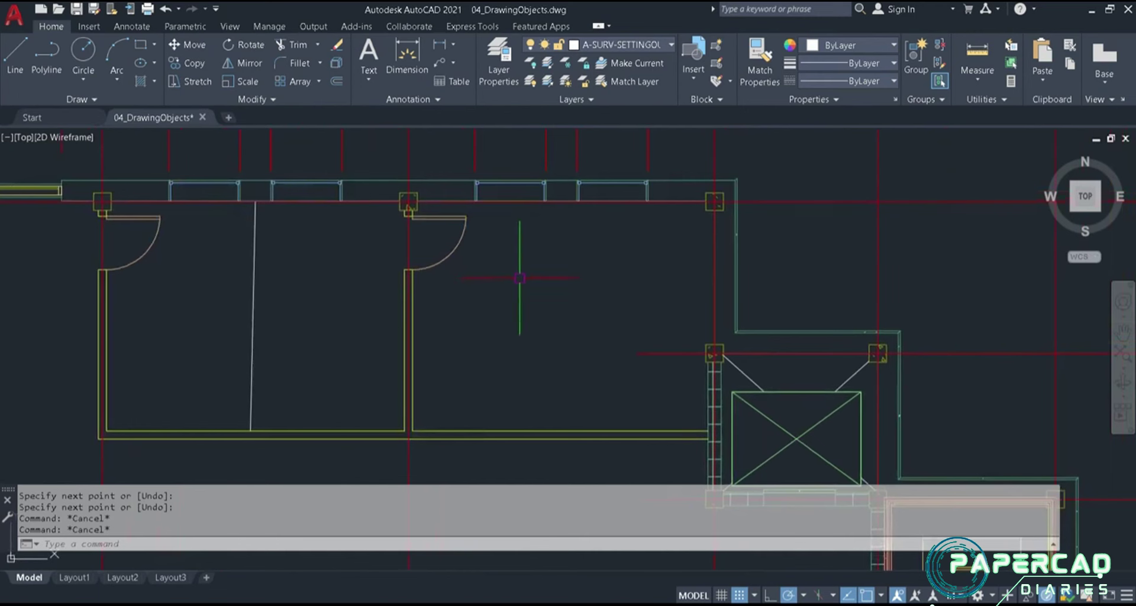
pyautogui.moveTo(531, 197); pyautogui.dragTo(505, 262, button='middle')
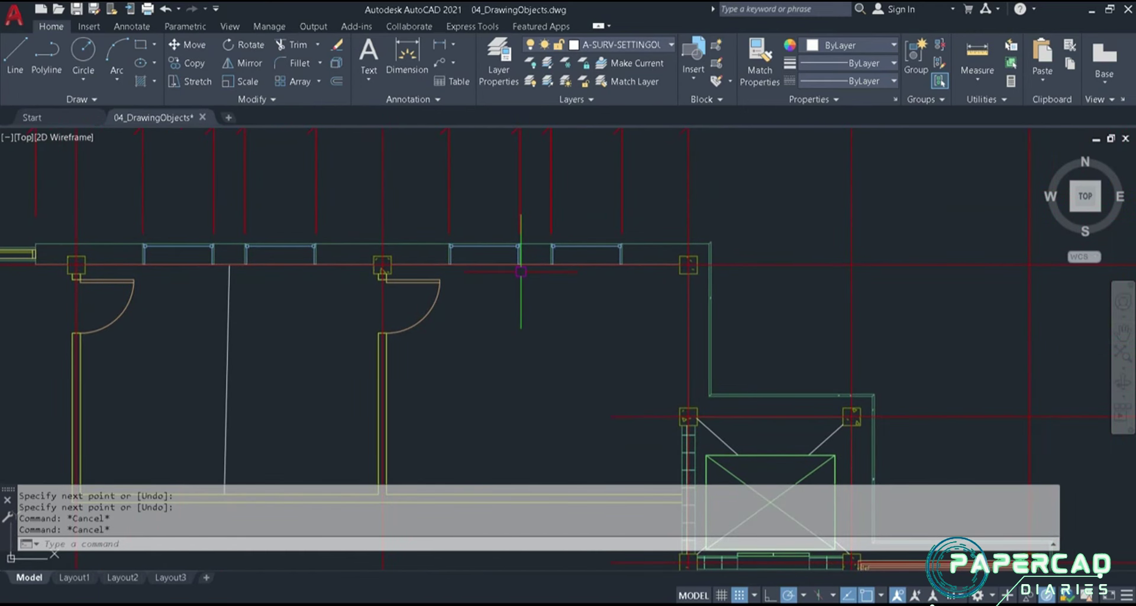
pyautogui.click(17, 59)
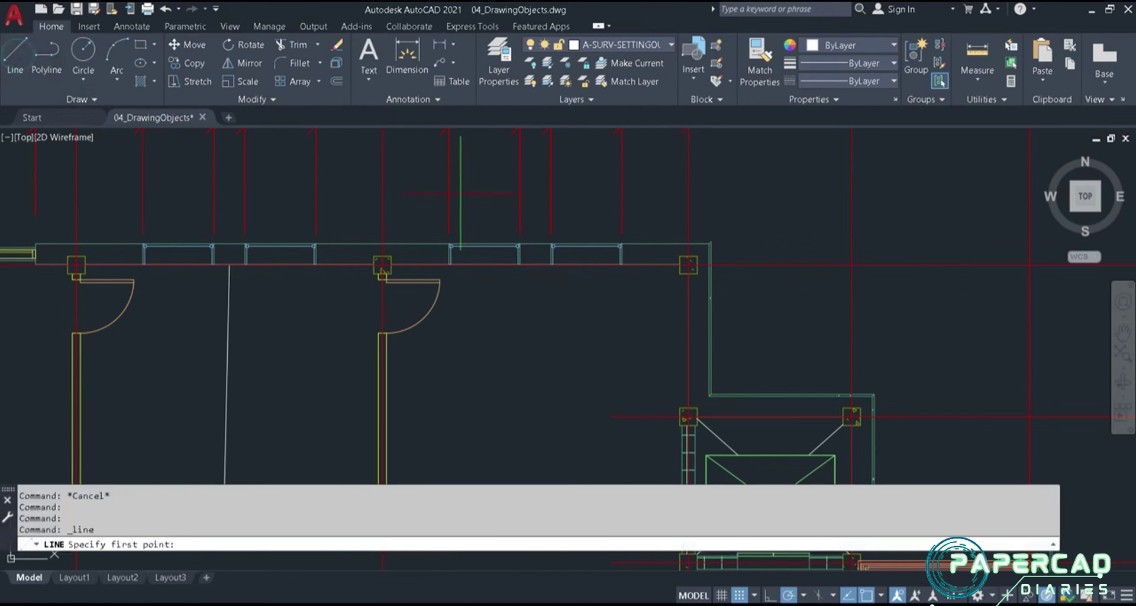
pyautogui.scroll(6, 520, 264)
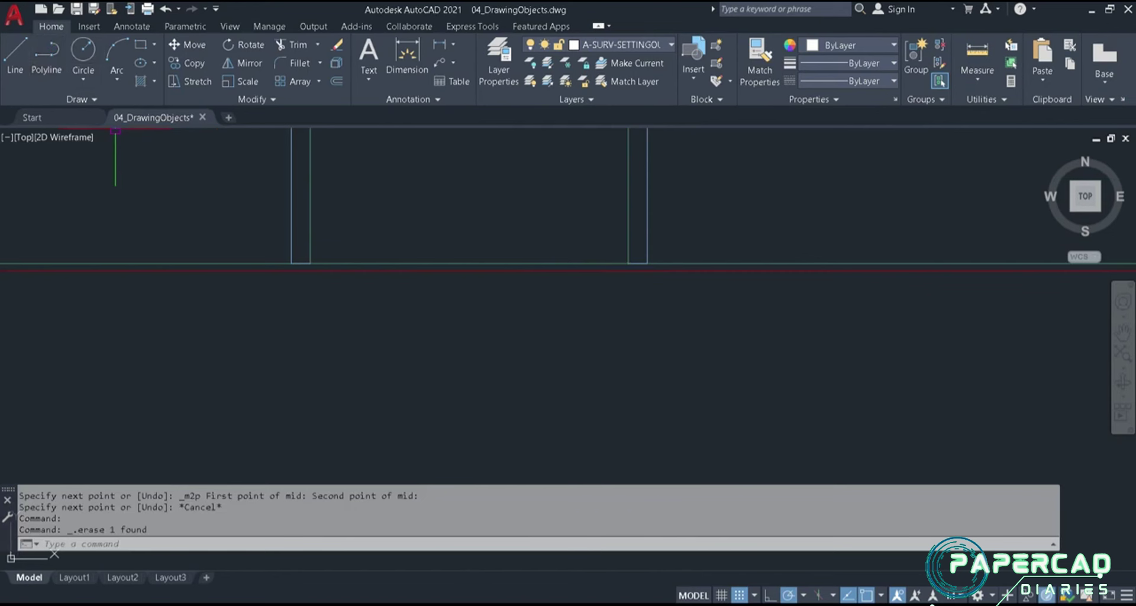
pyautogui.click(16, 56)
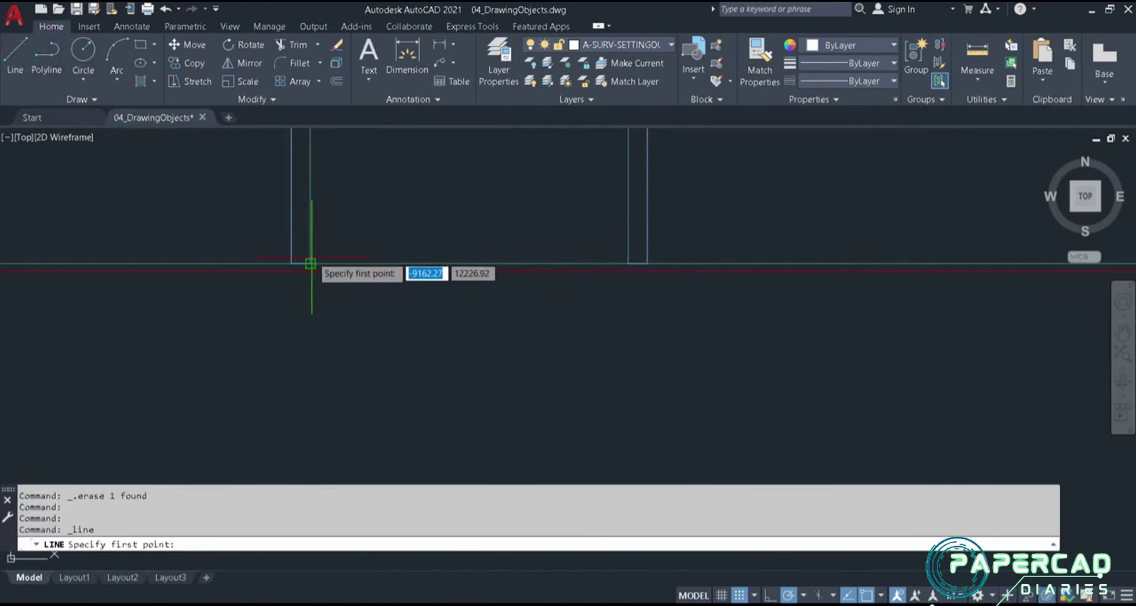
pyautogui.click(469, 263)
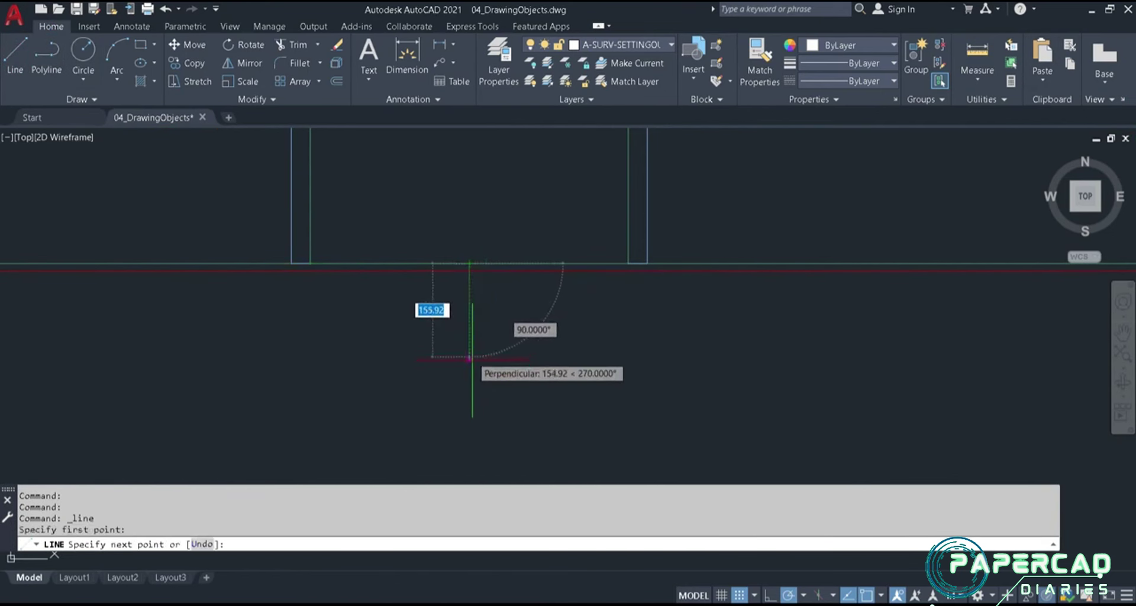
# Finish the right room's line straight down on the lower wall's inner line, using polar tracking at 270 degrees
pyautogui.scroll(-4, 460, 387)
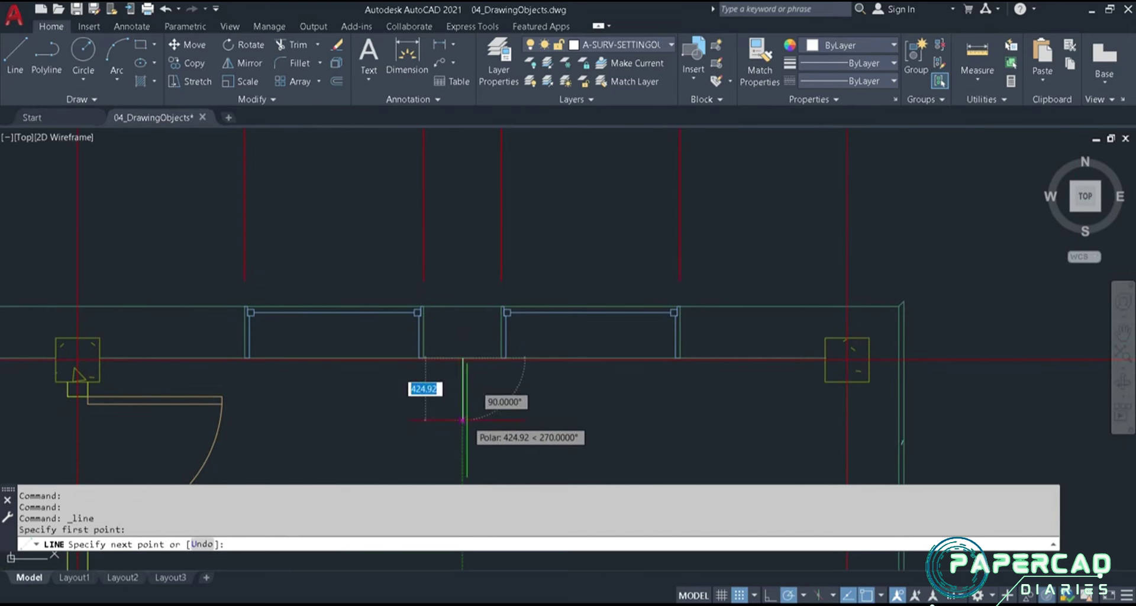
pyautogui.moveTo(462, 389); pyautogui.dragTo(480, 247, button='middle')
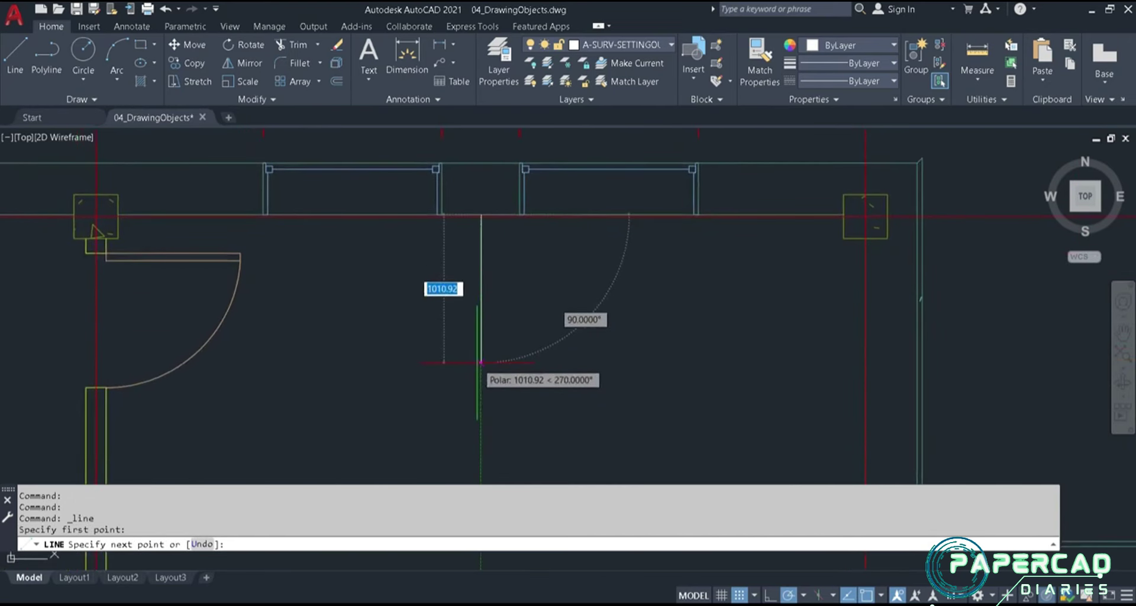
pyautogui.scroll(-2, 477, 362)
pyautogui.moveTo(479, 363); pyautogui.dragTo(492, 199, button='middle')
pyautogui.scroll(1, 491, 368)
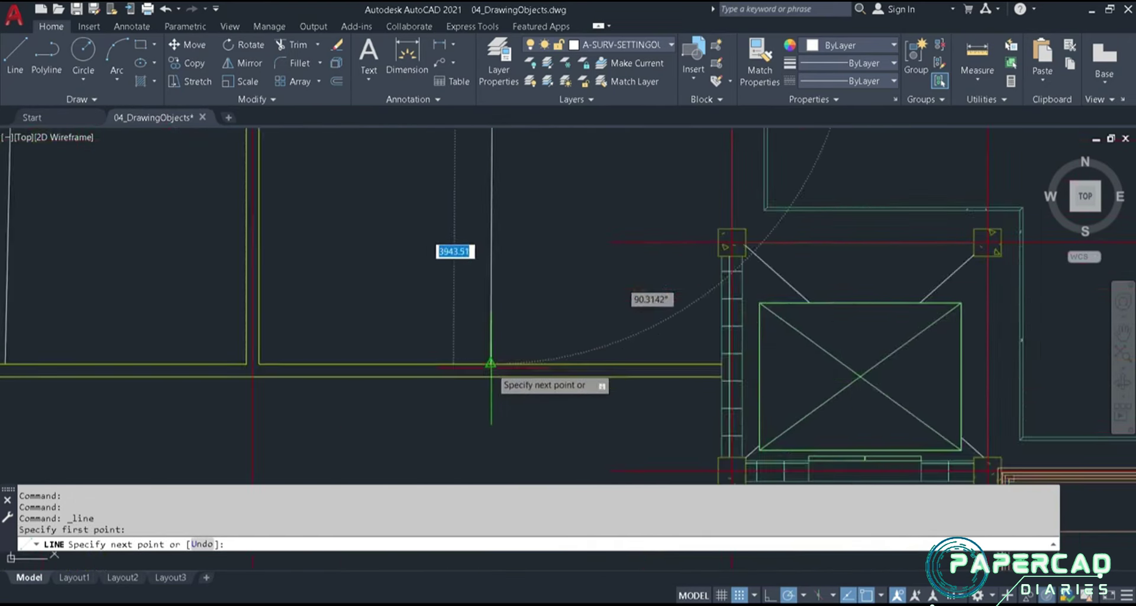
pyautogui.scroll(3, 490, 364)
pyautogui.click(489, 360)
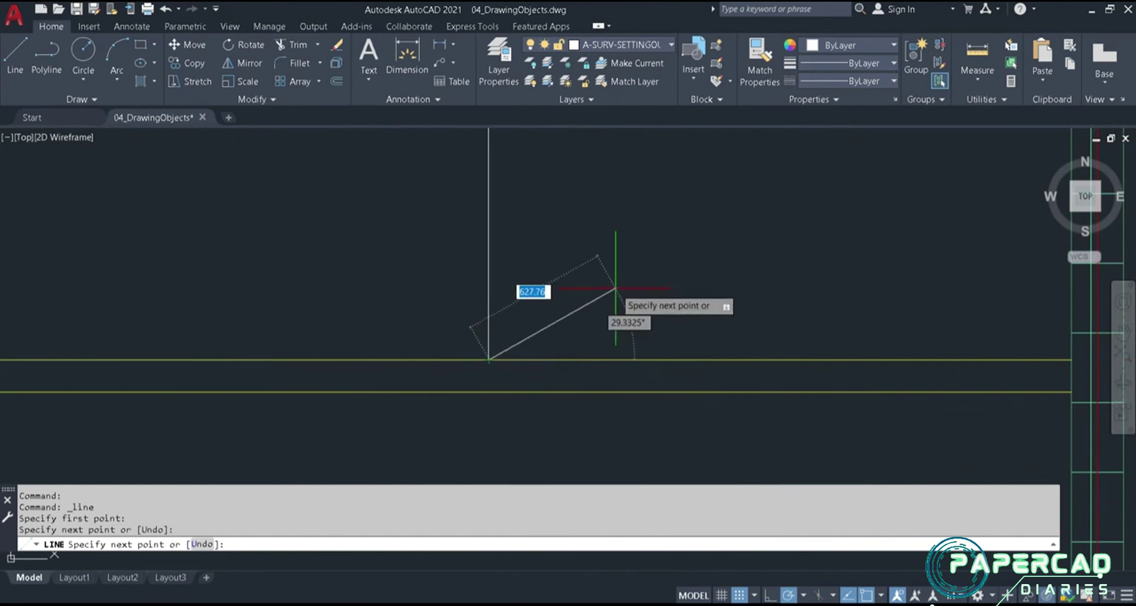
pyautogui.press('Escape')
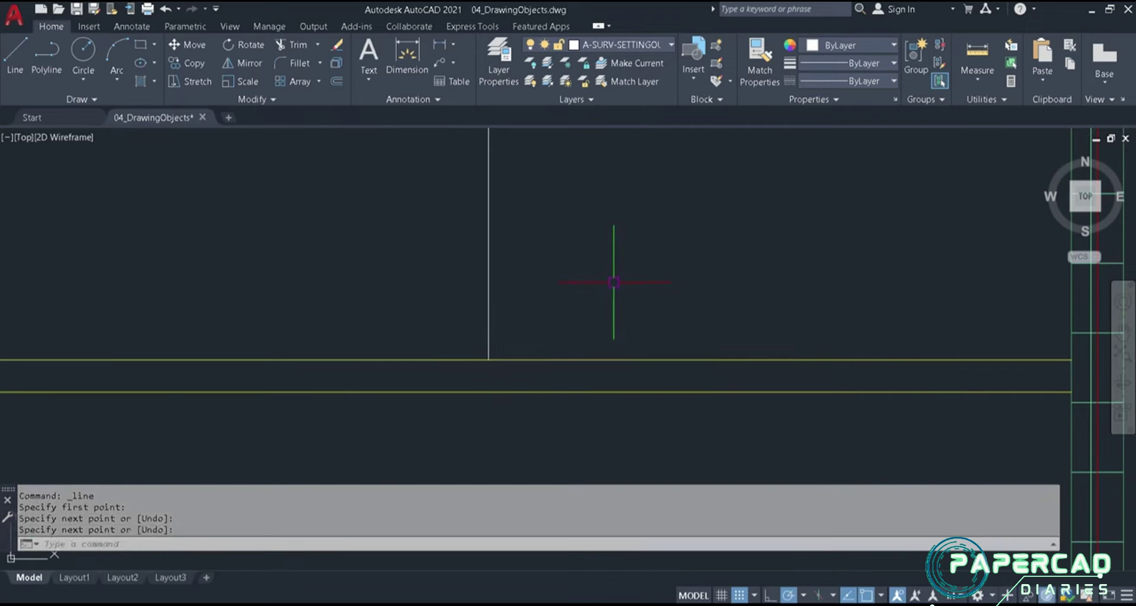